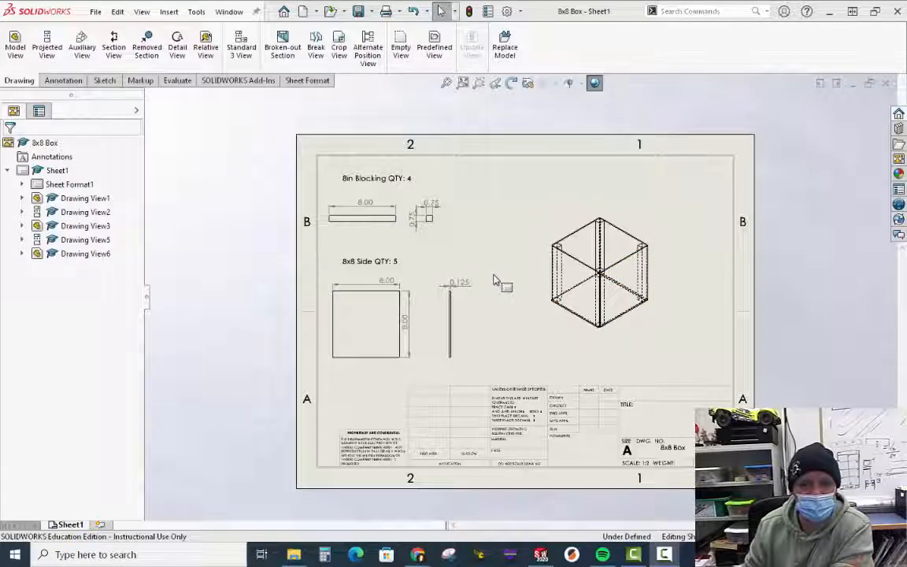
Close the 8x8 Box drawing and delete the TITB 8x8 Box Assembly file from the 8x8 folder in File Explorer.
{"action": "left_click", "coordinate": [886, 84]}
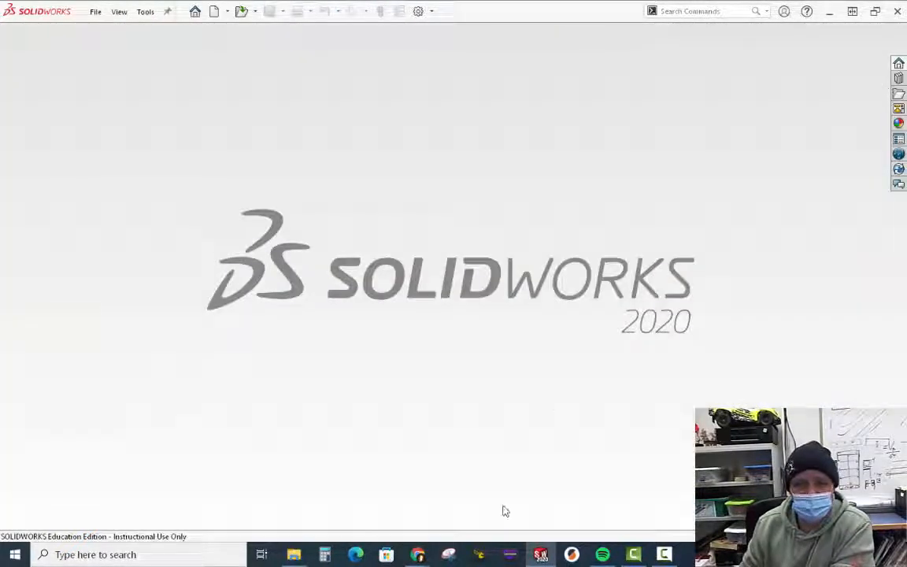
{"action": "left_click", "coordinate": [293, 554]}
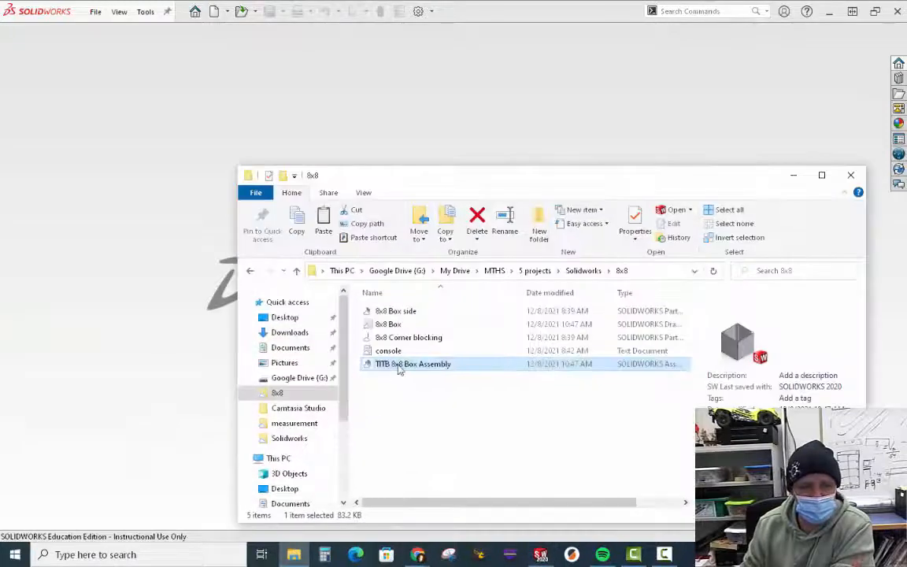
{"action": "left_click", "coordinate": [401, 364]}
{"action": "key", "text": "BackSpace"}
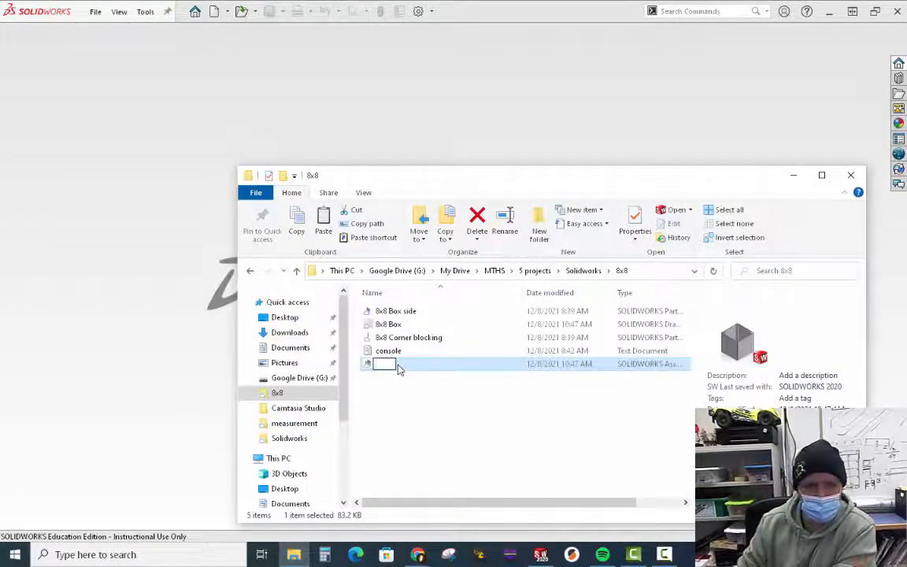
{"action": "key", "text": "Escape"}
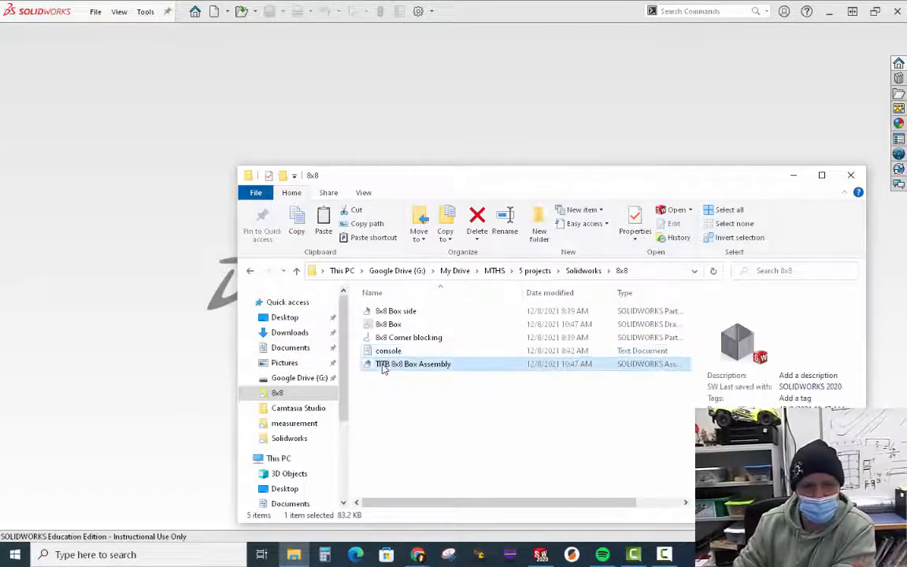
{"action": "key", "text": "Delete"}
{"action": "left_click", "coordinate": [776, 155]}
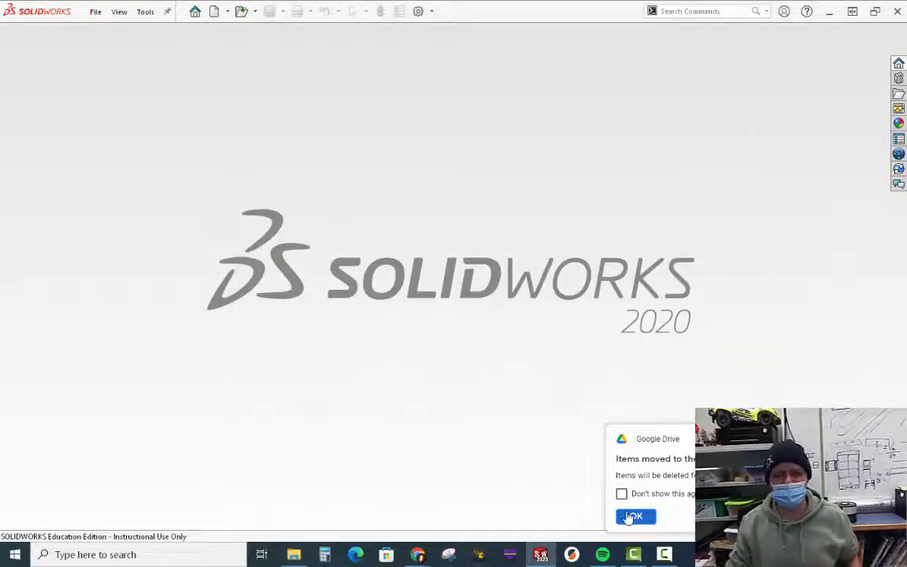
{"action": "left_click", "coordinate": [636, 516]}
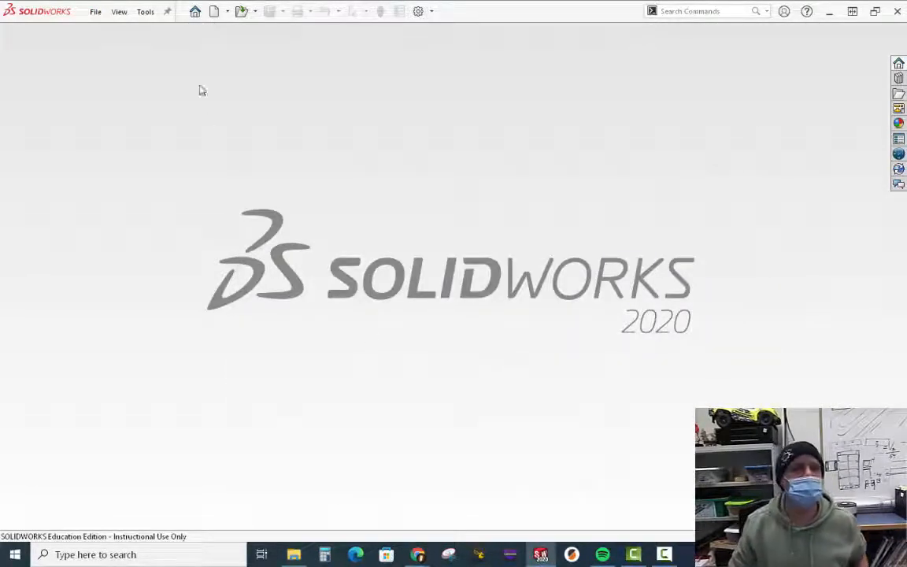
Create a new drawing document with the A (ANSI) Landscape sheet size and its sheet format displayed.
{"action": "left_click", "coordinate": [214, 14]}
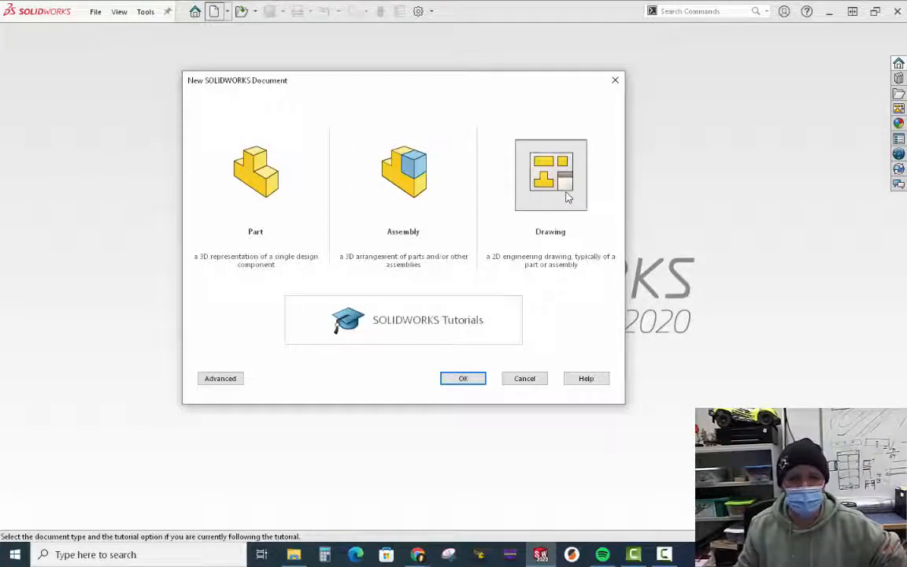
{"action": "left_click", "coordinate": [541, 235]}
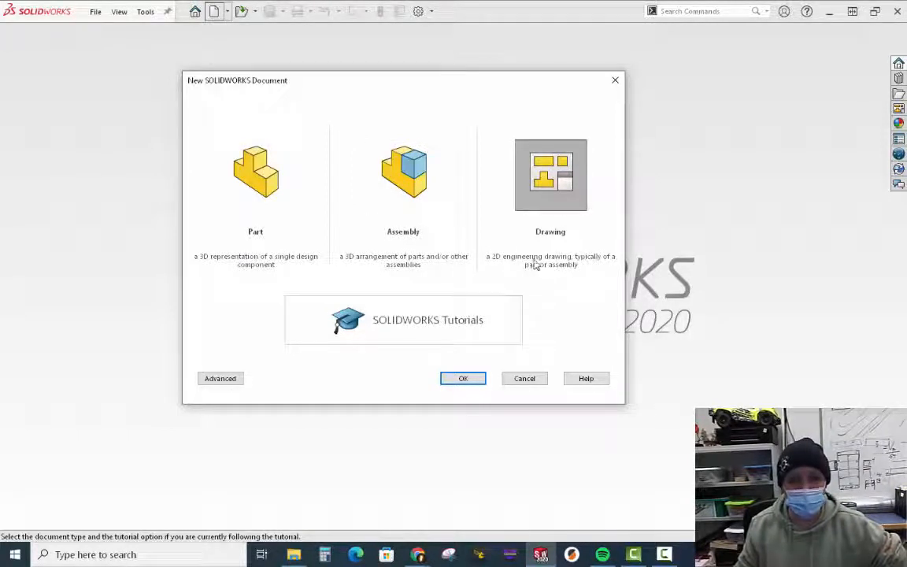
{"action": "left_click", "coordinate": [455, 383]}
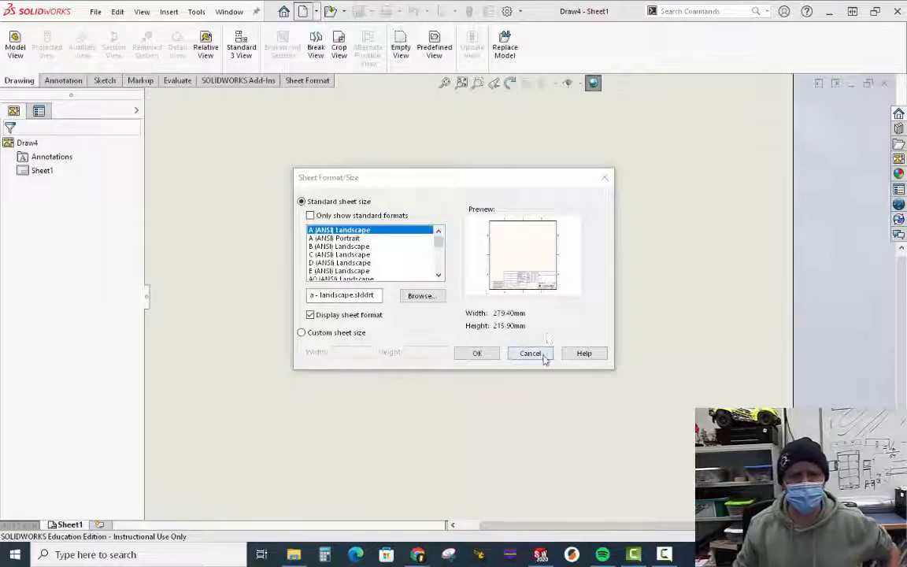
{"action": "left_click", "coordinate": [311, 216]}
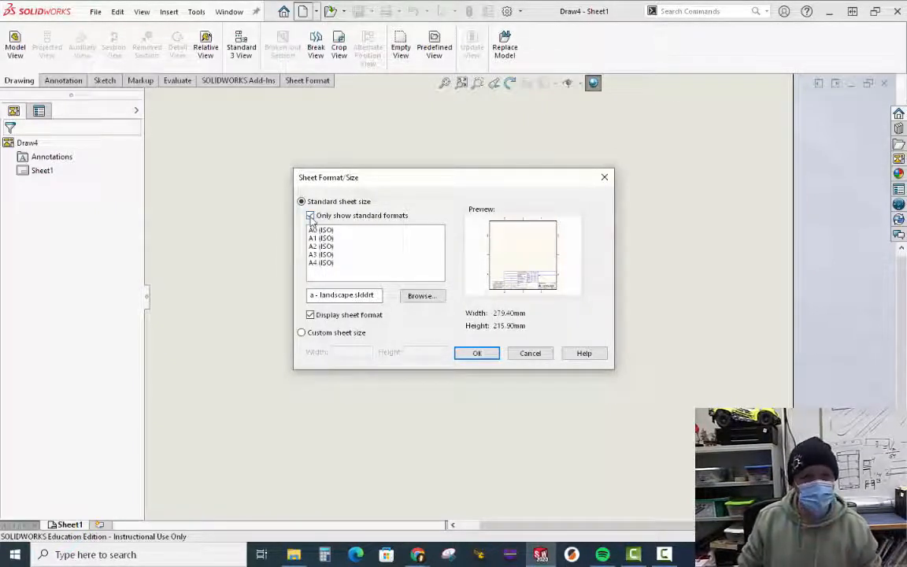
{"action": "left_click", "coordinate": [311, 216]}
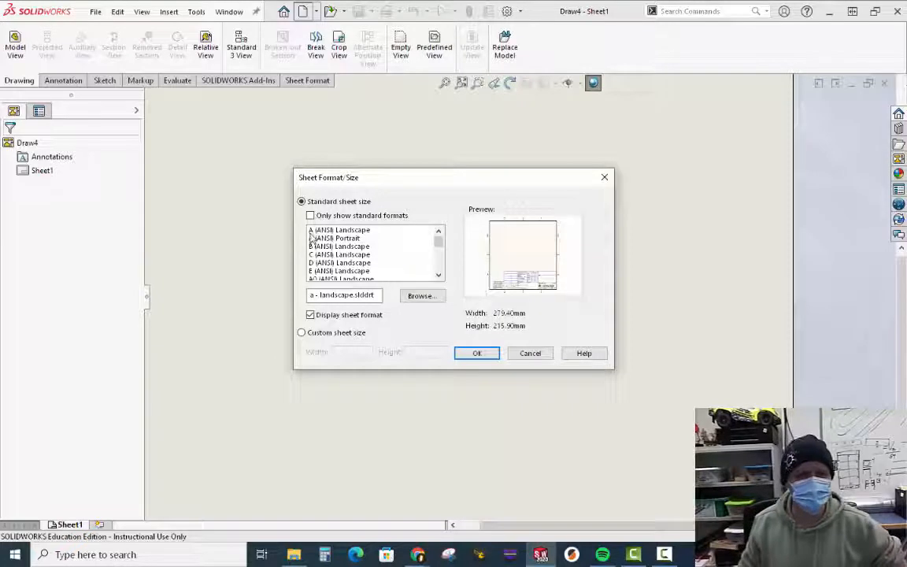
{"action": "left_click", "coordinate": [366, 231]}
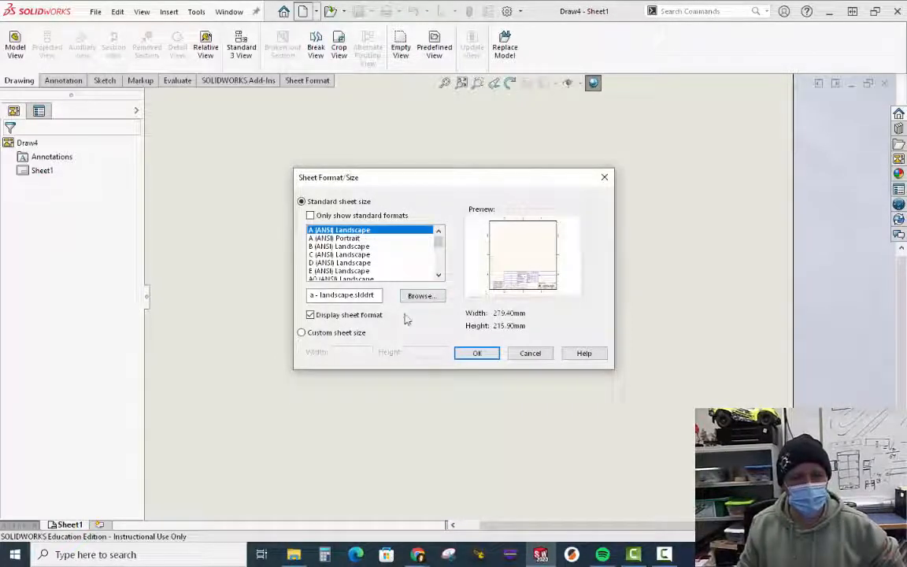
{"action": "left_click", "coordinate": [361, 238]}
{"action": "left_click", "coordinate": [358, 229]}
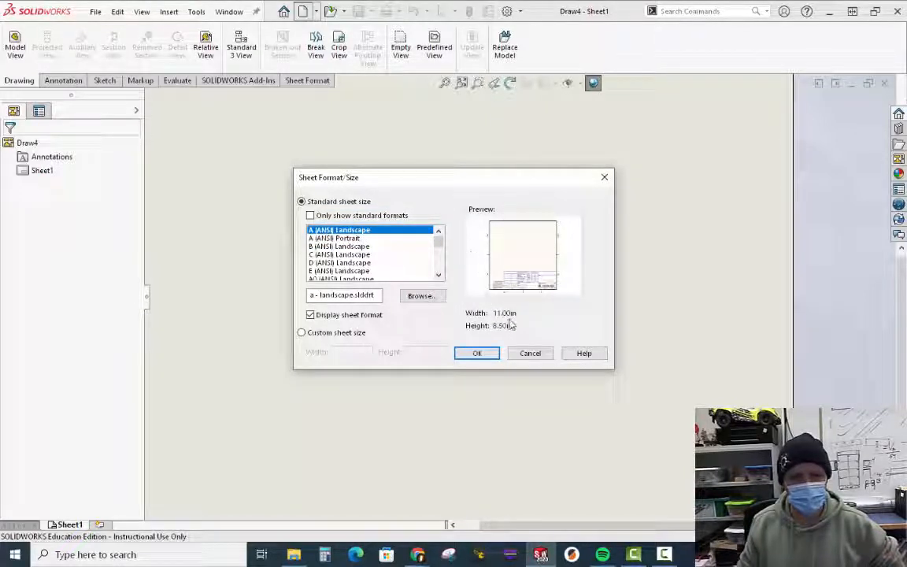
{"action": "left_click", "coordinate": [485, 356]}
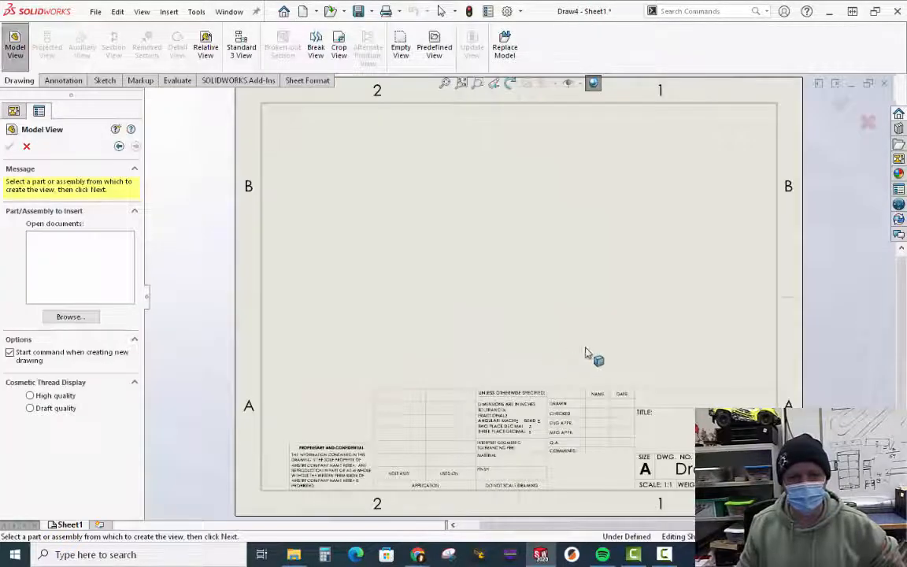
Start a Model View and load the 8x8 Box side part from the 8x8 folder as its model.
{"action": "scroll", "coordinate": [409, 269], "scroll_direction": "down", "scroll_amount": 1}
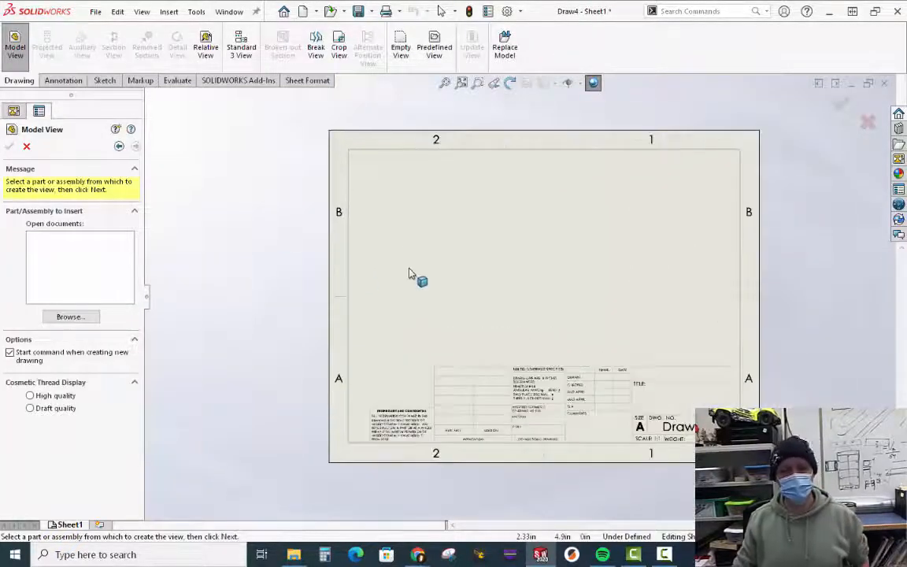
{"action": "scroll", "coordinate": [440, 260], "scroll_direction": "down", "scroll_amount": 1}
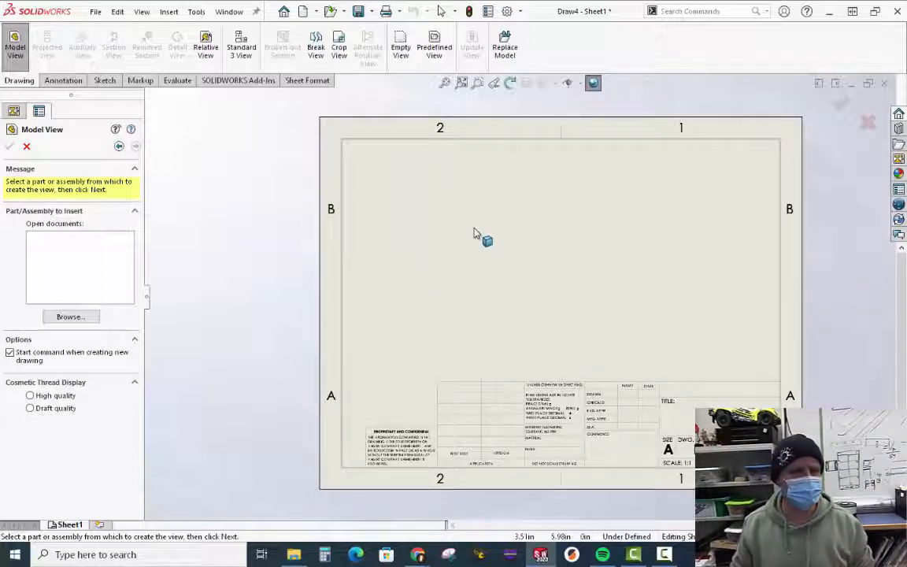
{"action": "left_click", "coordinate": [26, 147]}
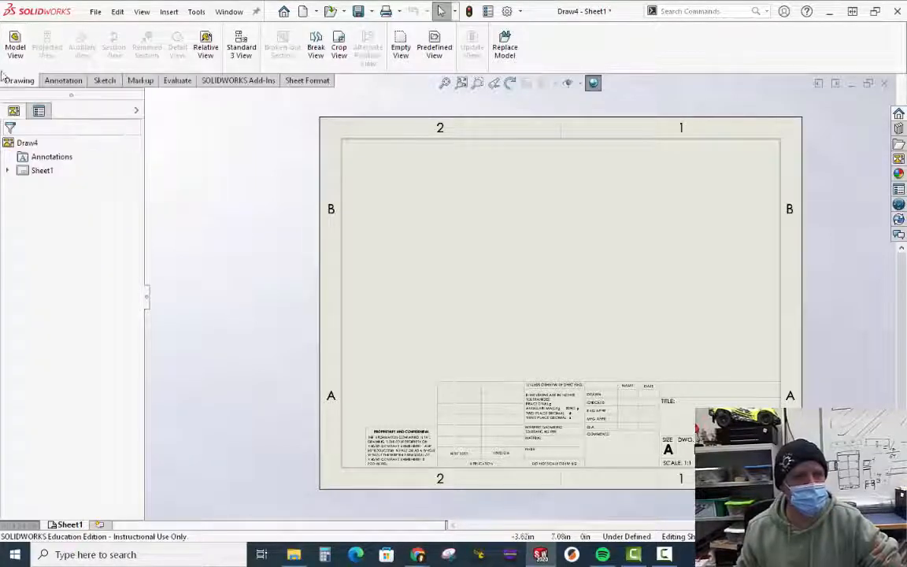
{"action": "left_click", "coordinate": [15, 45]}
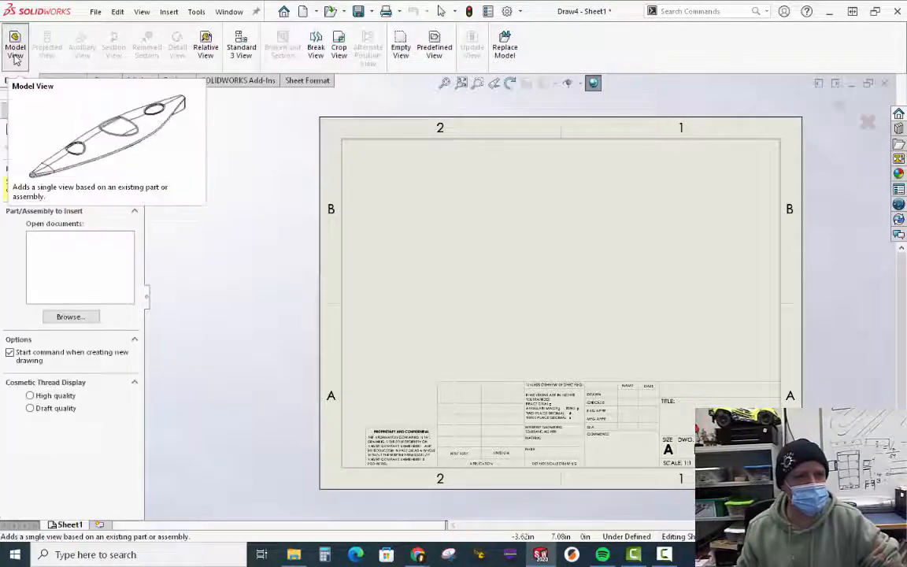
{"action": "left_click", "coordinate": [56, 324]}
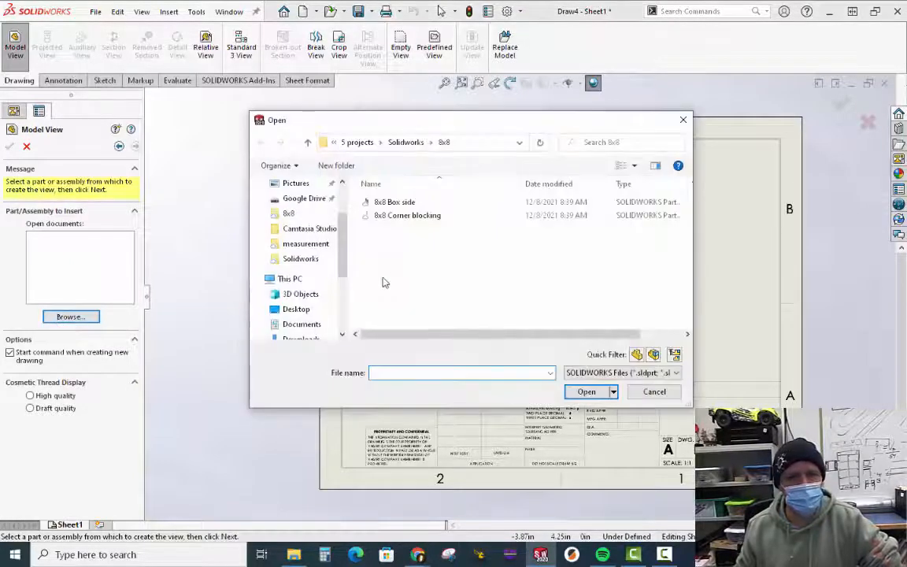
{"action": "left_click", "coordinate": [394, 202]}
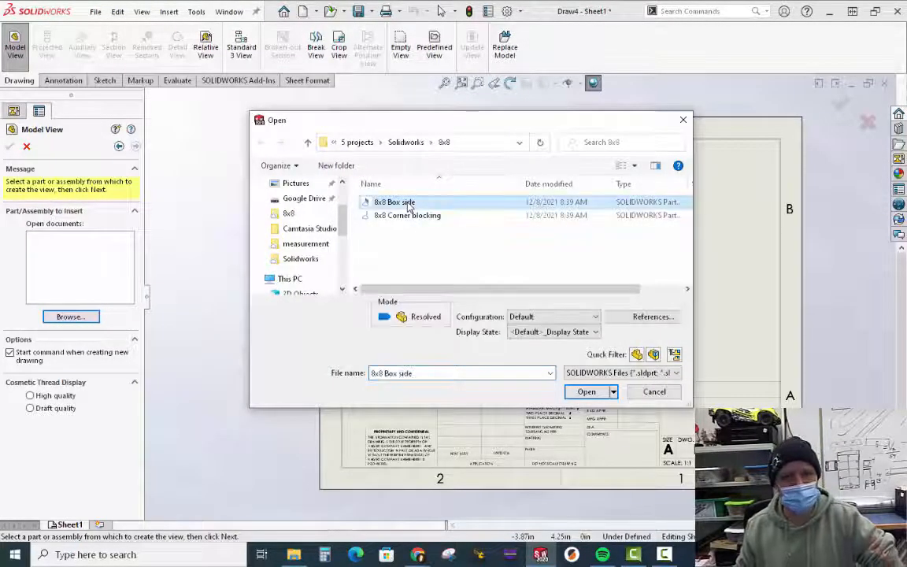
{"action": "left_click", "coordinate": [587, 392]}
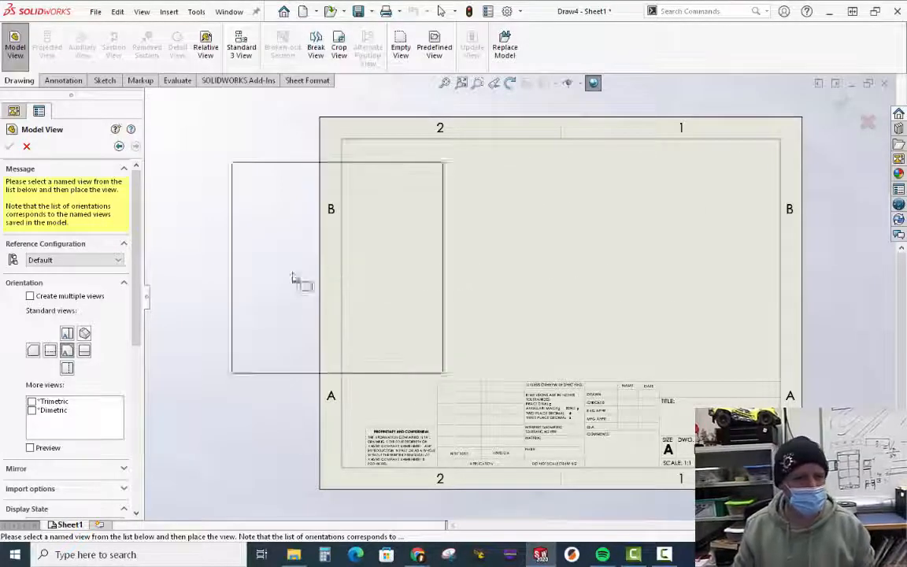
Give the box side view a custom scale of 1:5 and place it above the title block in the sheet's lower-left area.
{"action": "scroll", "coordinate": [128, 315], "scroll_direction": "down", "scroll_amount": 10}
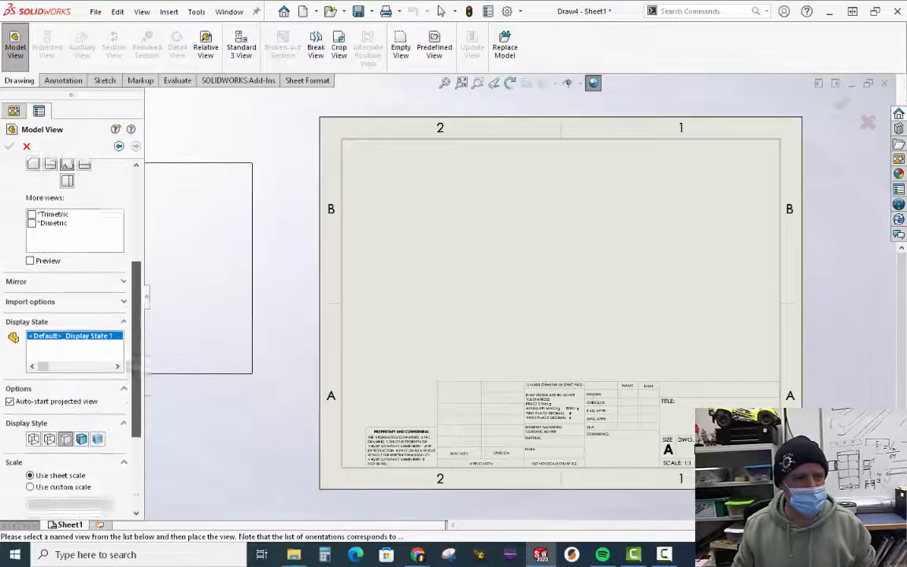
{"action": "scroll", "coordinate": [126, 394], "scroll_direction": "down", "scroll_amount": 4}
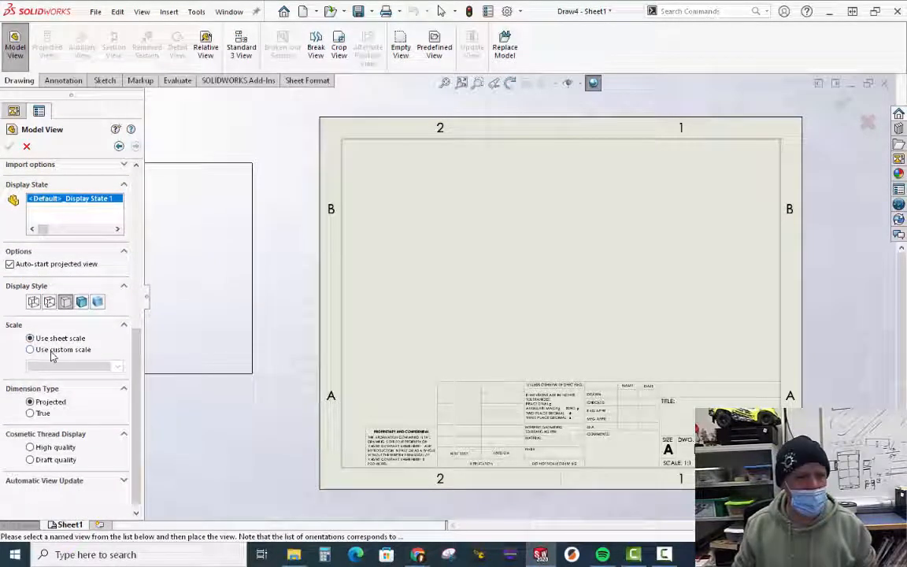
{"action": "left_click", "coordinate": [32, 349]}
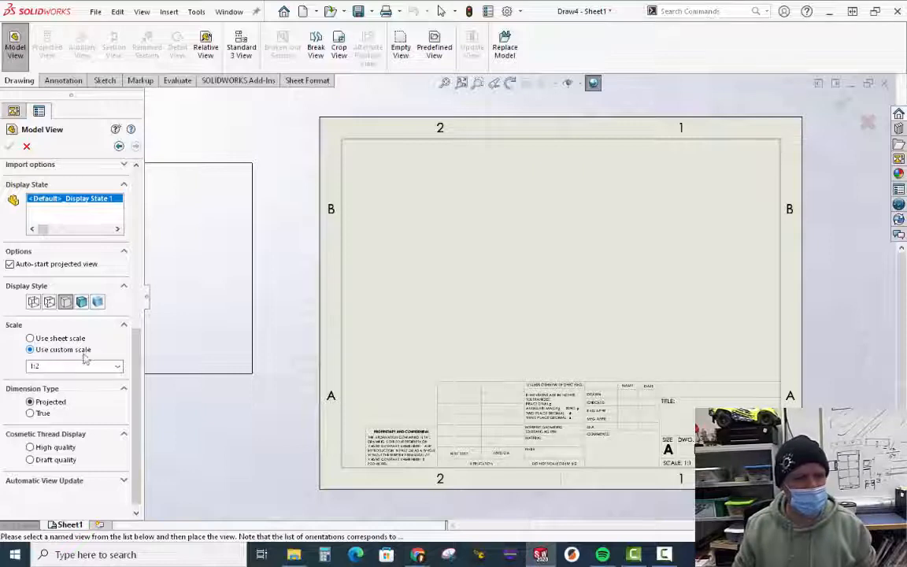
{"action": "left_click", "coordinate": [116, 366]}
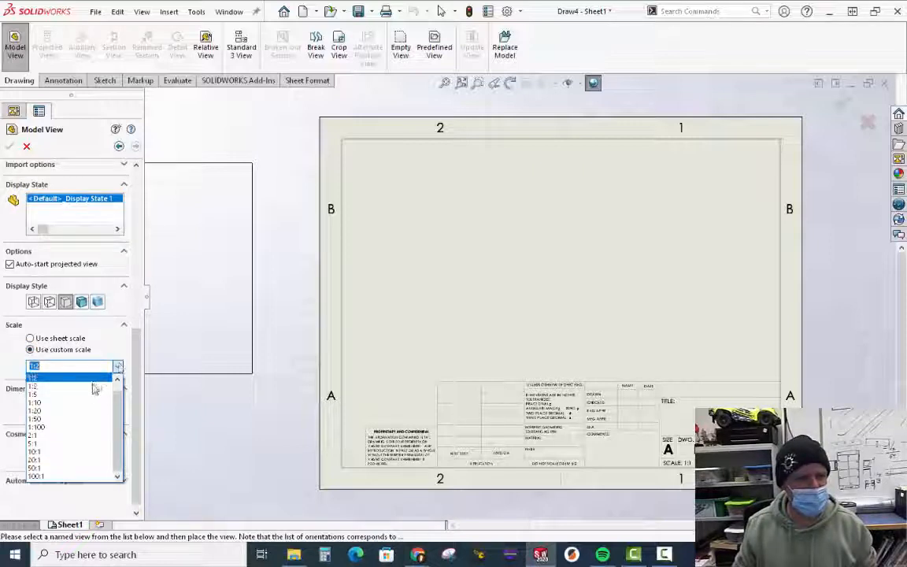
{"action": "left_click", "coordinate": [88, 394]}
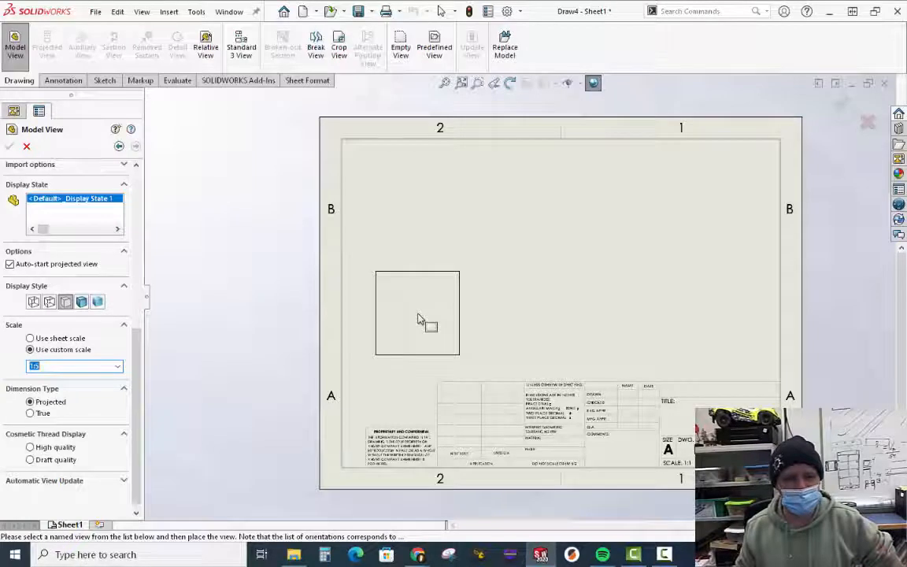
{"action": "left_click", "coordinate": [418, 319]}
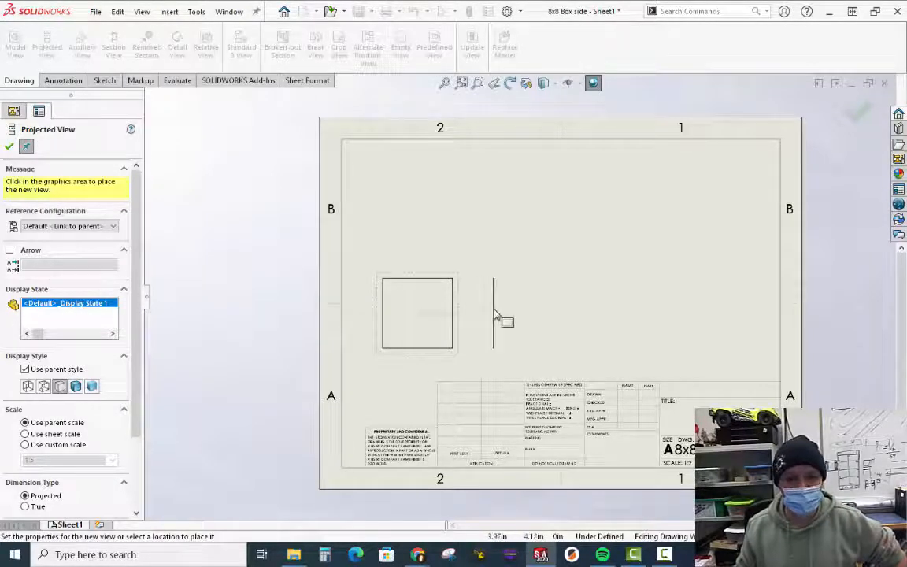
Place a projected side view to the right of the square front view and finish the projection.
{"action": "left_click", "coordinate": [495, 315]}
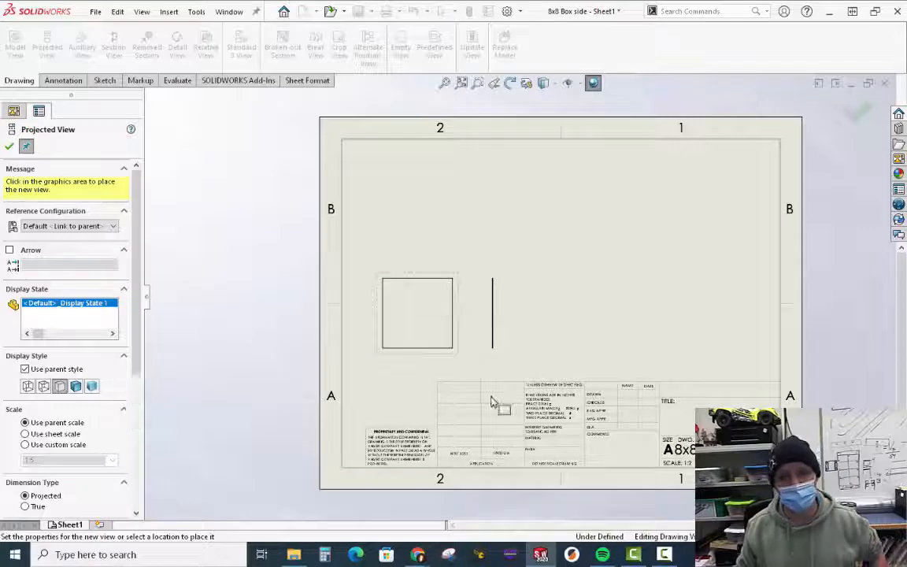
{"action": "left_click", "coordinate": [364, 367]}
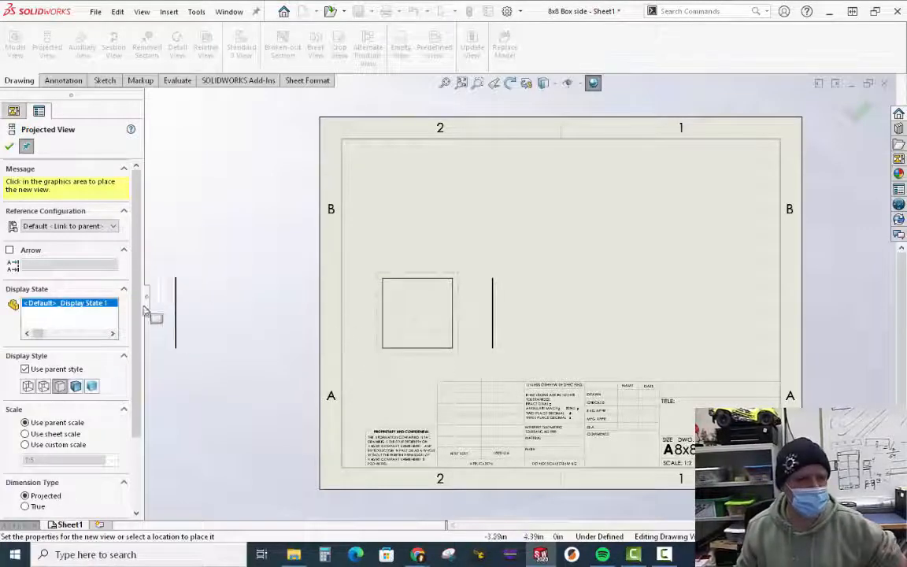
{"action": "left_click", "coordinate": [9, 146]}
Dimension the top edge of the square front view with Smart Dimension, placing the dimension just above the edge.
{"action": "scroll", "coordinate": [442, 274], "scroll_direction": "down", "scroll_amount": 2}
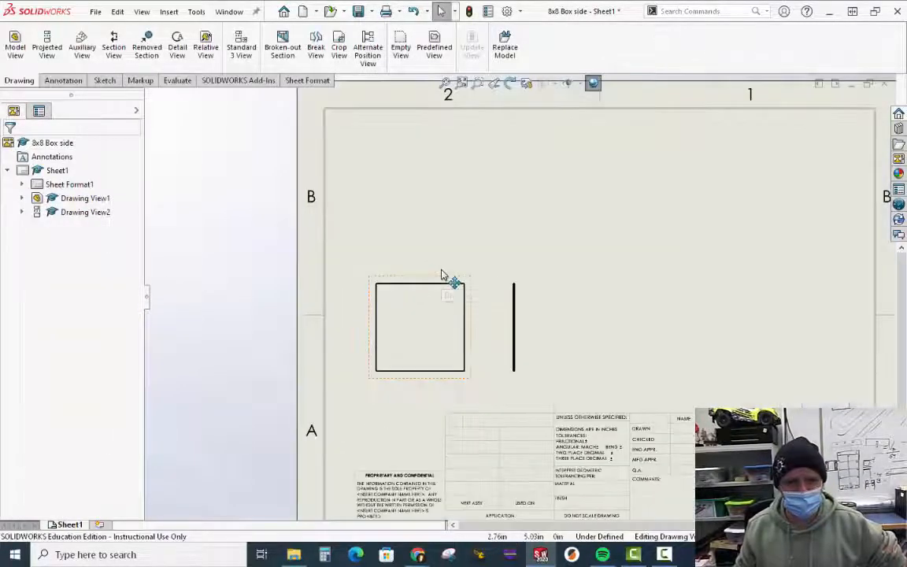
{"action": "scroll", "coordinate": [442, 274], "scroll_direction": "down", "scroll_amount": 2}
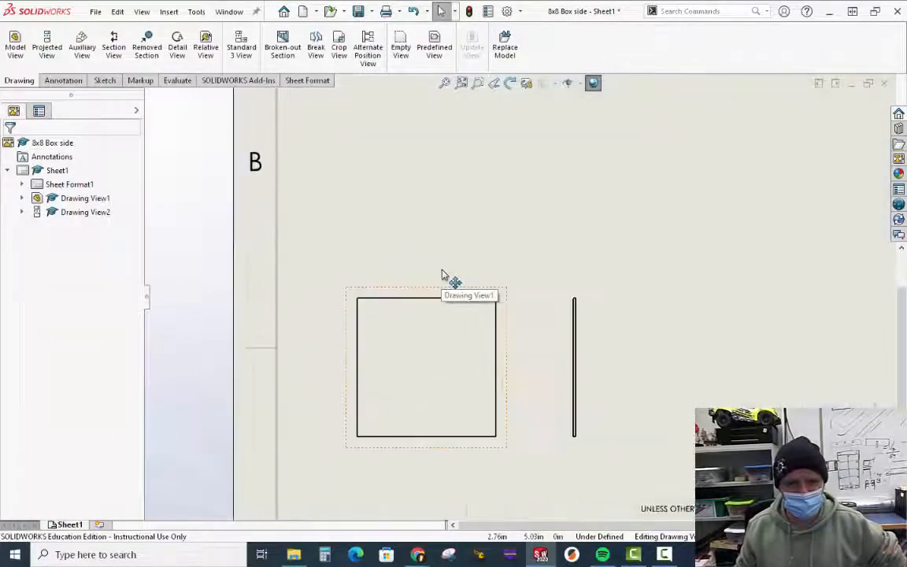
{"action": "left_click", "coordinate": [55, 82]}
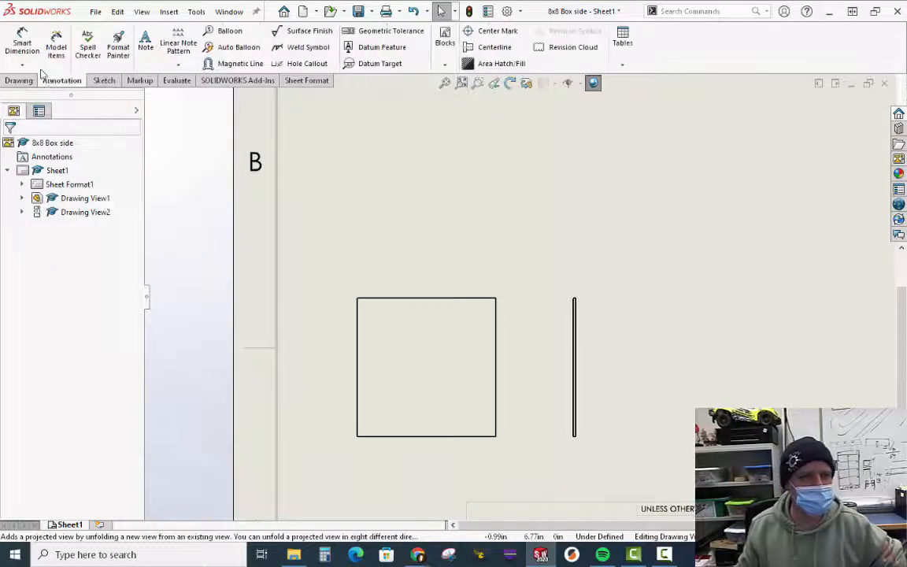
{"action": "left_click", "coordinate": [20, 48]}
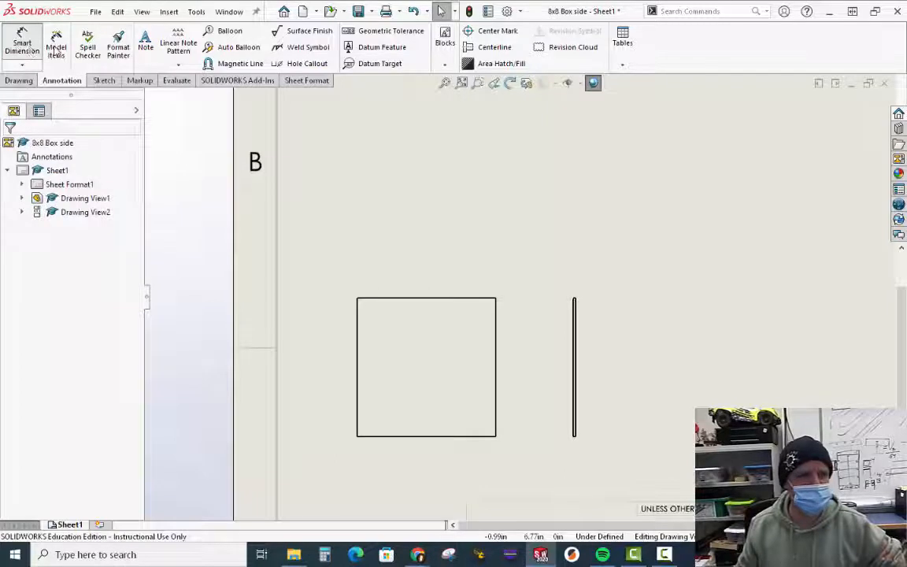
{"action": "left_click", "coordinate": [465, 298]}
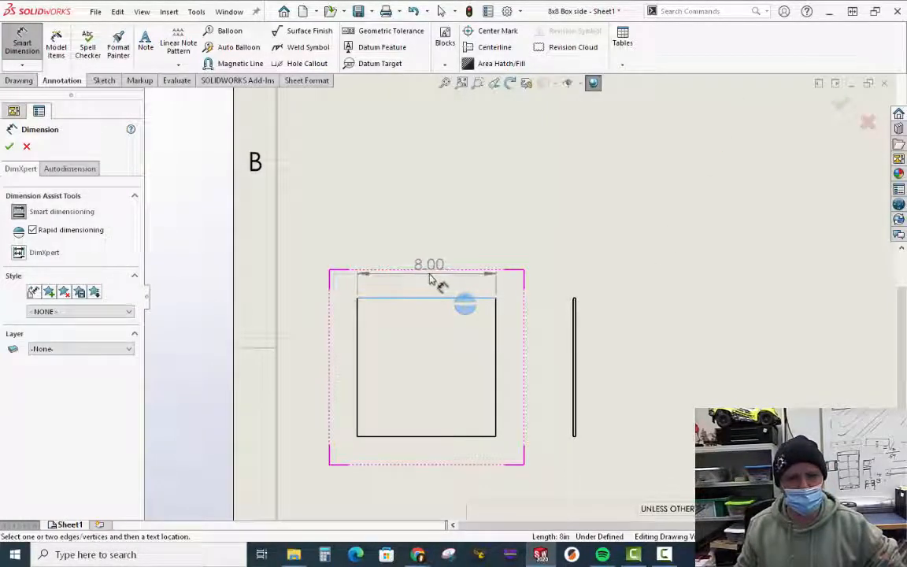
{"action": "left_click", "coordinate": [434, 277]}
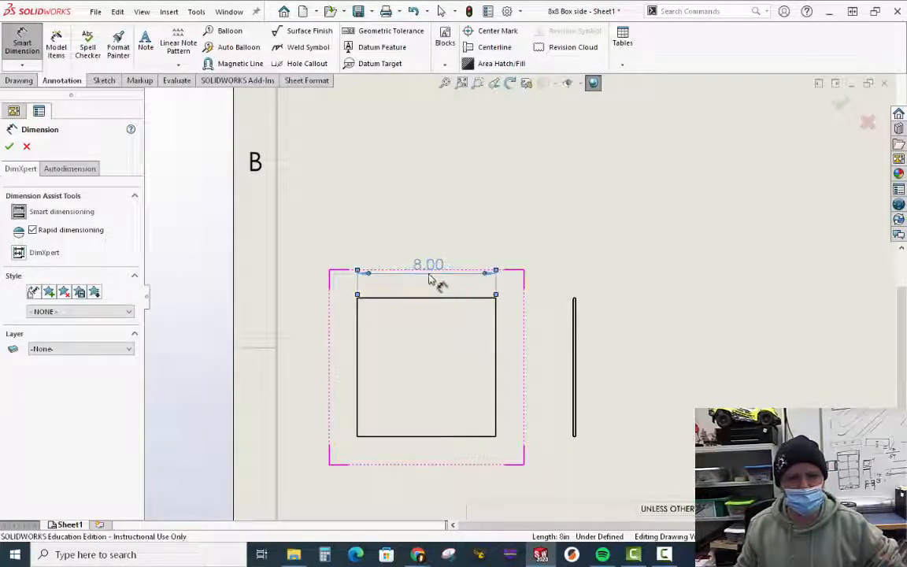
Dimension the square front view's right edge and the thickness across the top of the narrow side view.
{"action": "left_click", "coordinate": [498, 356]}
{"action": "left_click", "coordinate": [512, 362]}
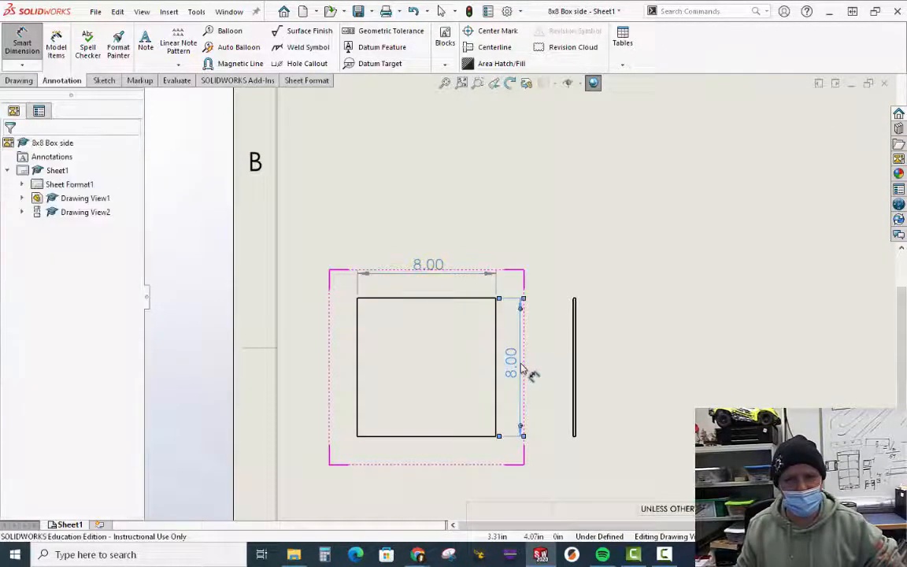
{"action": "scroll", "coordinate": [588, 308], "scroll_direction": "down", "scroll_amount": 3}
{"action": "scroll", "coordinate": [571, 308], "scroll_direction": "down", "scroll_amount": 4}
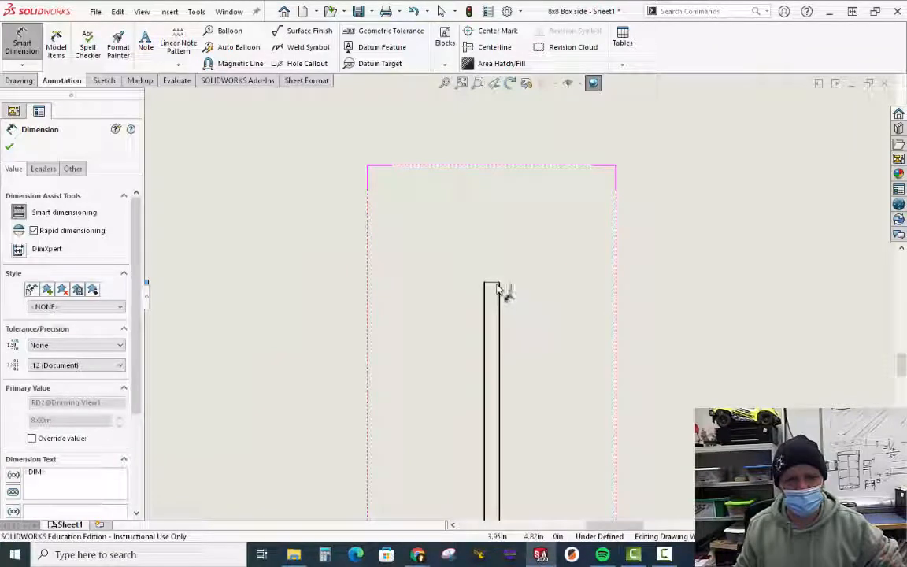
{"action": "left_click", "coordinate": [496, 288]}
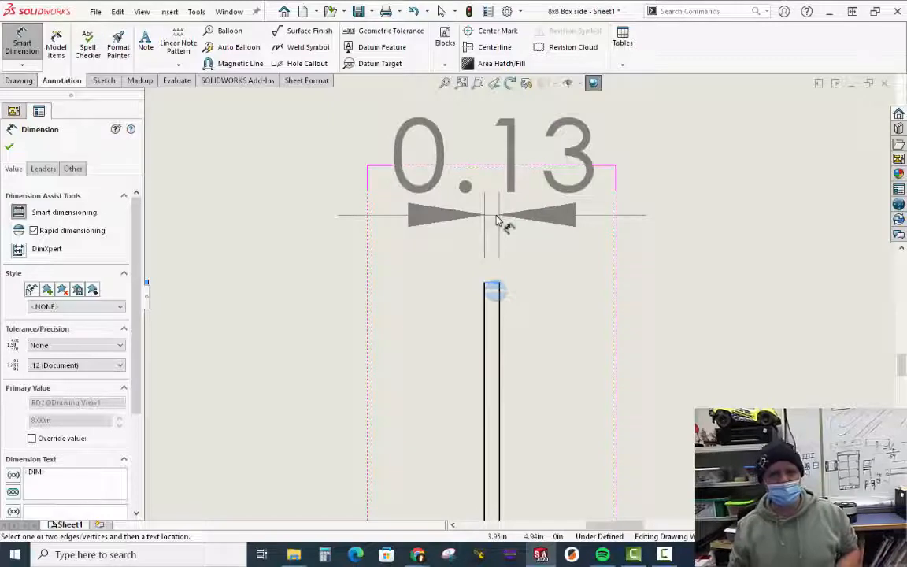
{"action": "left_click", "coordinate": [498, 222]}
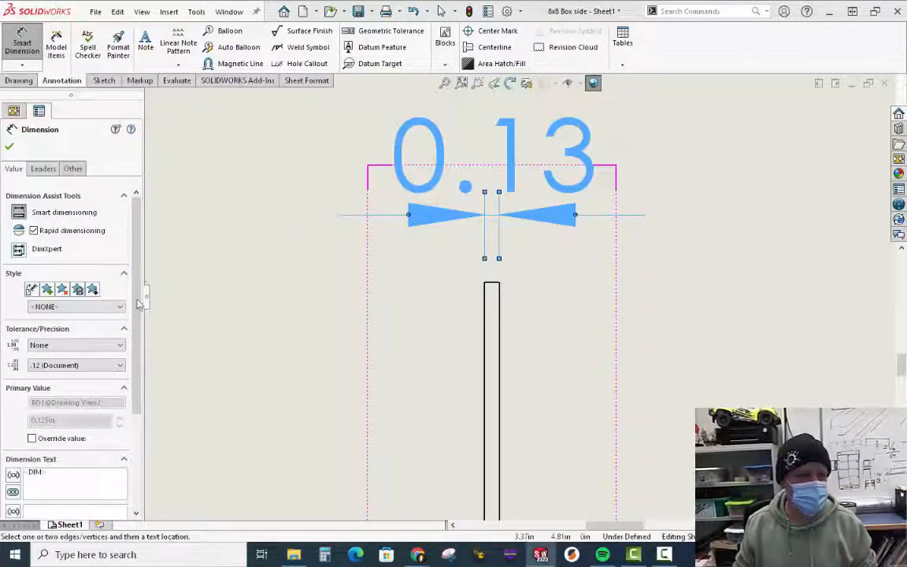
Set the thickness dimension's precision to three decimal places (.123) and finish dimensioning.
{"action": "left_click", "coordinate": [79, 367]}
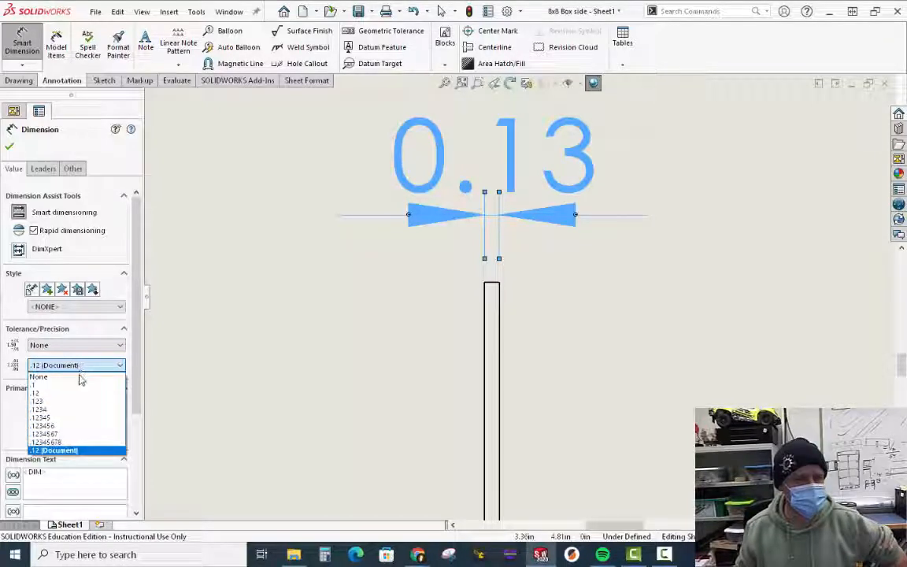
{"action": "left_click", "coordinate": [75, 402]}
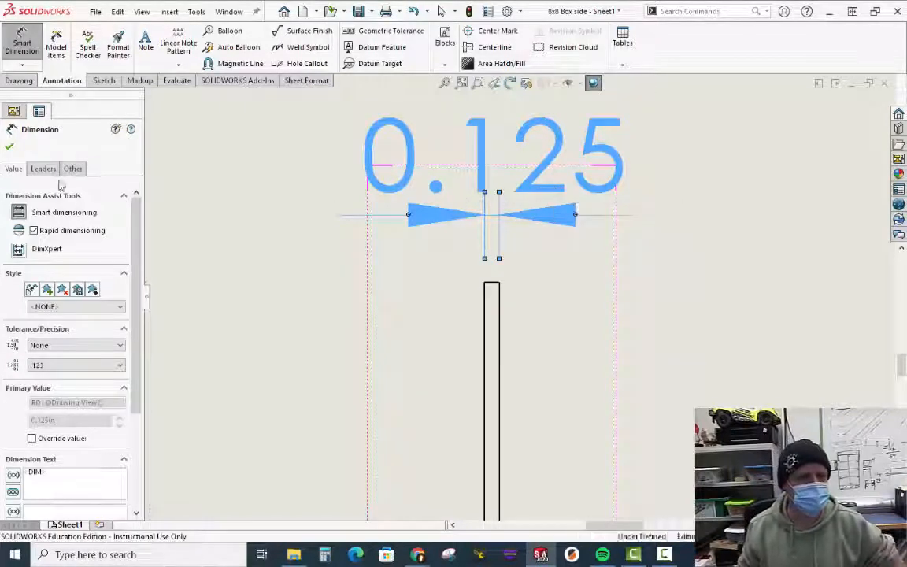
{"action": "left_click", "coordinate": [10, 148]}
Add a note reading "8x8 Side QTY: 5" just above the square view's width dimension.
{"action": "scroll", "coordinate": [730, 284], "scroll_direction": "down", "scroll_amount": 2}
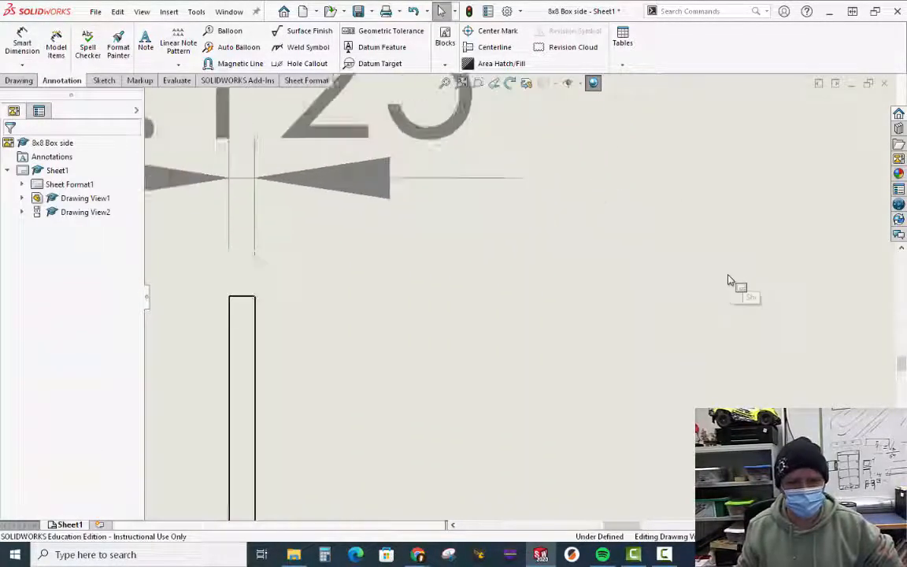
{"action": "scroll", "coordinate": [618, 279], "scroll_direction": "up", "scroll_amount": 5}
{"action": "scroll", "coordinate": [598, 282], "scroll_direction": "up", "scroll_amount": 2}
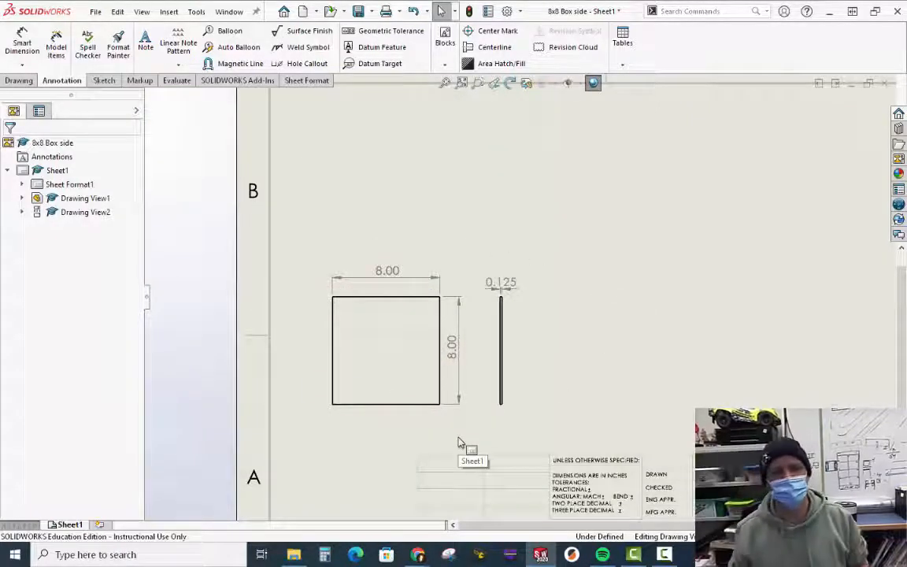
{"action": "left_click", "coordinate": [145, 47]}
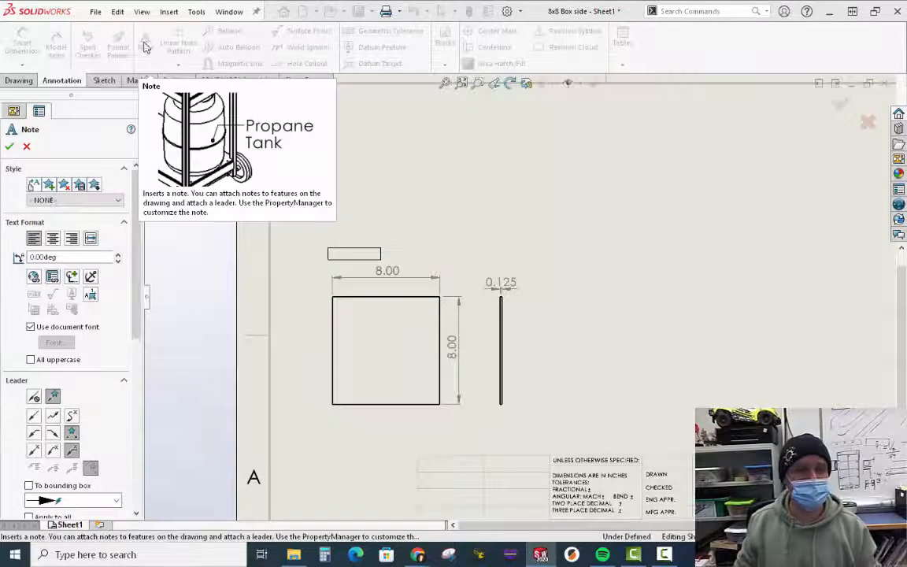
{"action": "left_click", "coordinate": [337, 242]}
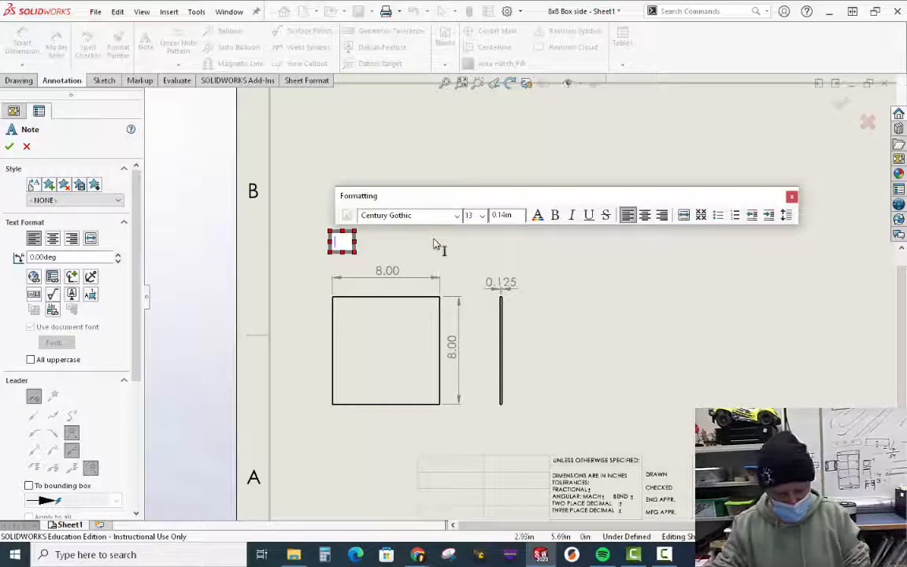
{"action": "type", "text": "8"}
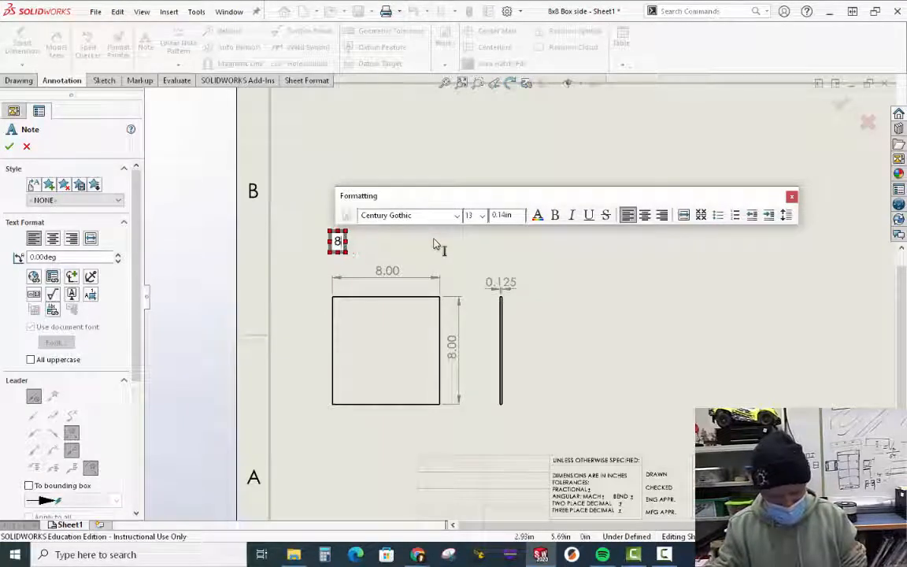
{"action": "type", "text": "x8 Sid"}
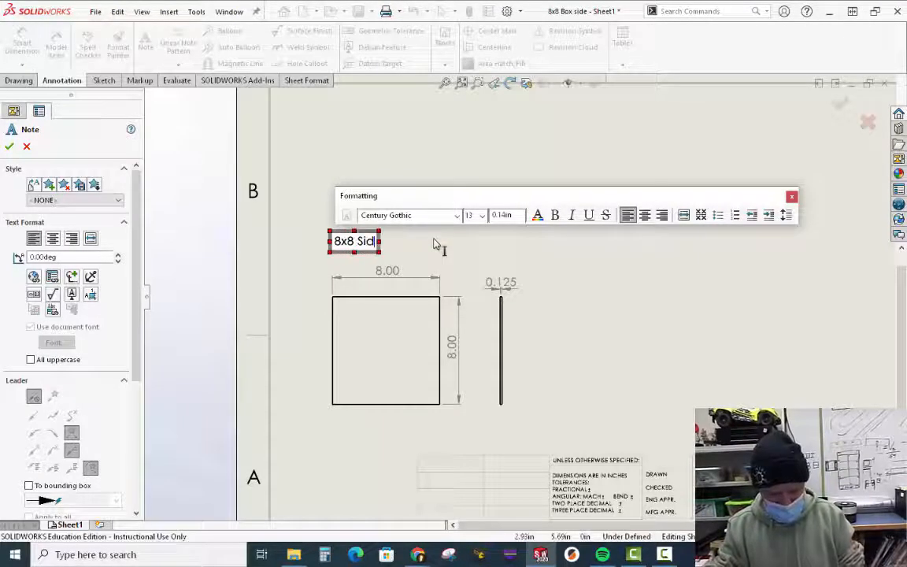
{"action": "type", "text": "e Q"}
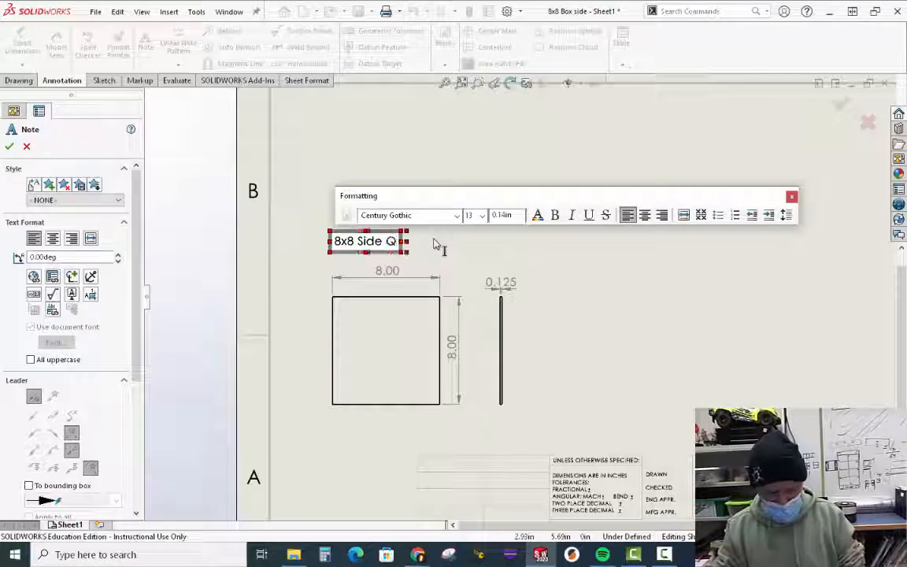
{"action": "type", "text": "TY"}
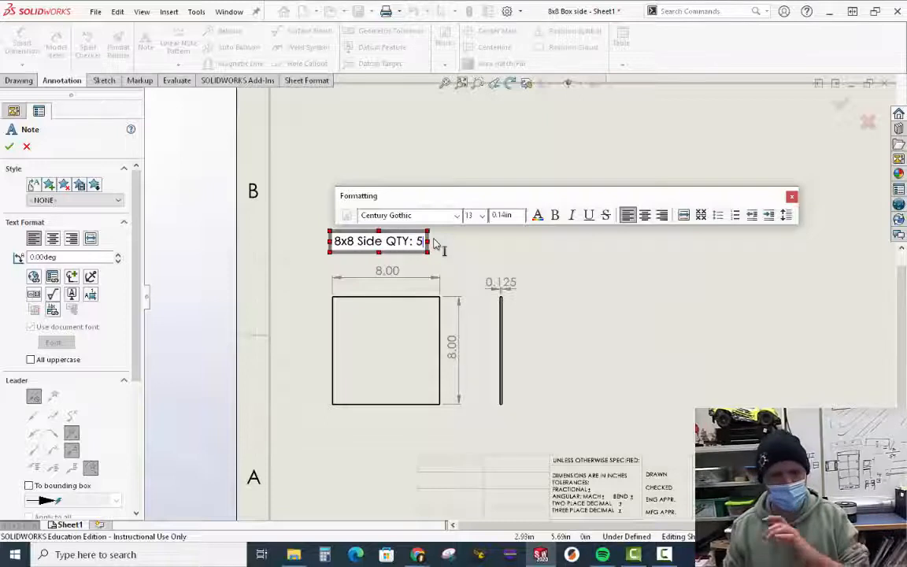
{"action": "type", "text": ": 5"}
{"action": "key", "text": "Return"}
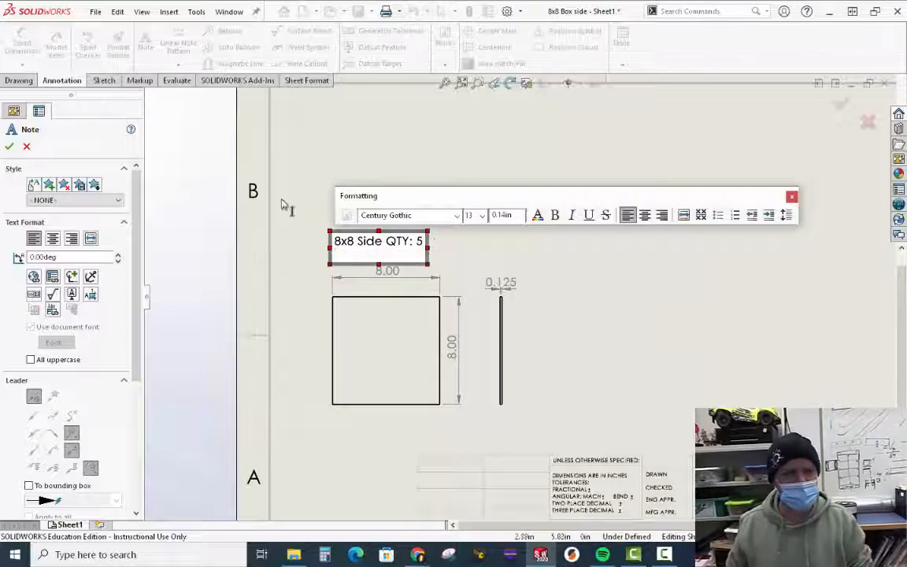
{"action": "left_click", "coordinate": [10, 147]}
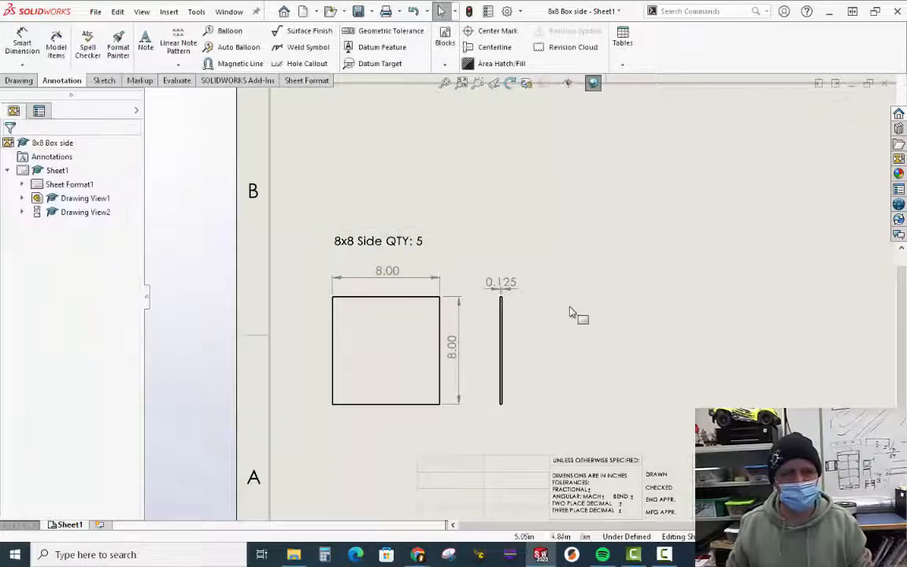
Start a new Model View and load the 8x8 Corner blocking part from the 8x8 folder as its model.
{"action": "key", "text": "f"}
{"action": "scroll", "coordinate": [508, 144], "scroll_direction": "up", "scroll_amount": 1}
{"action": "scroll", "coordinate": [488, 205], "scroll_direction": "down", "scroll_amount": 3}
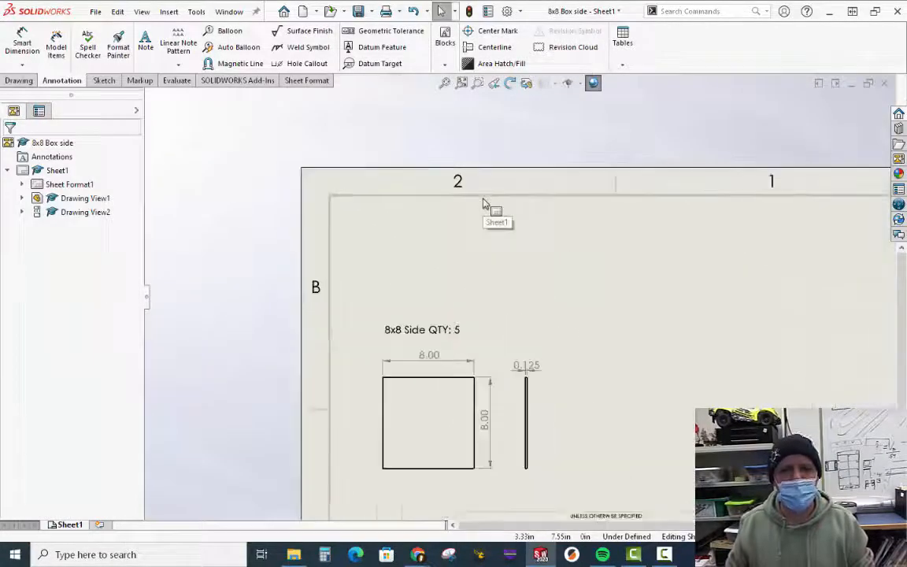
{"action": "scroll", "coordinate": [486, 288], "scroll_direction": "down", "scroll_amount": 1}
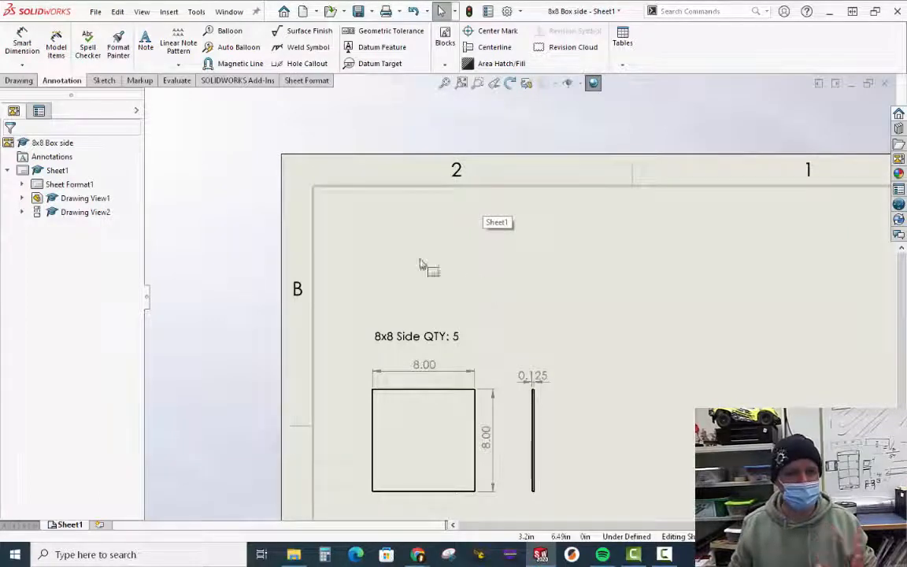
{"action": "left_click", "coordinate": [21, 85]}
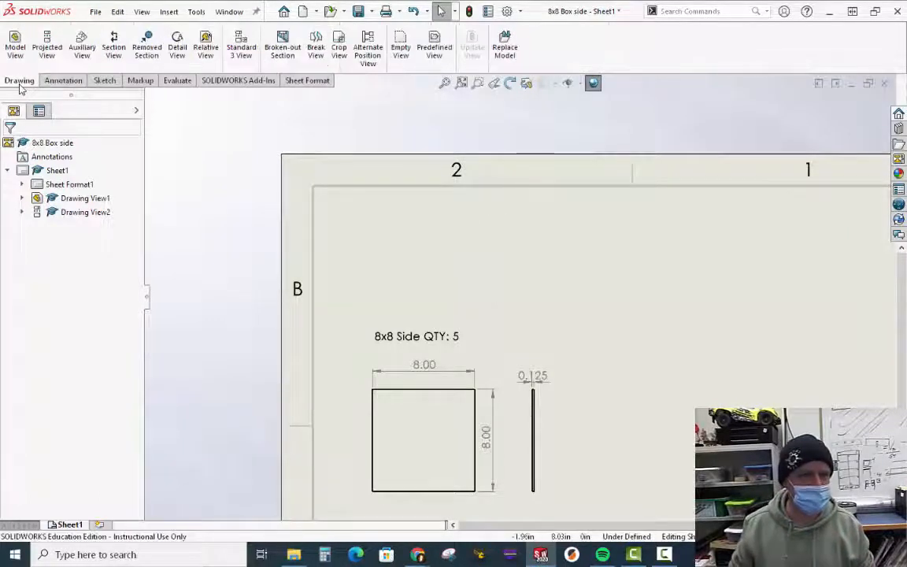
{"action": "left_click", "coordinate": [15, 46]}
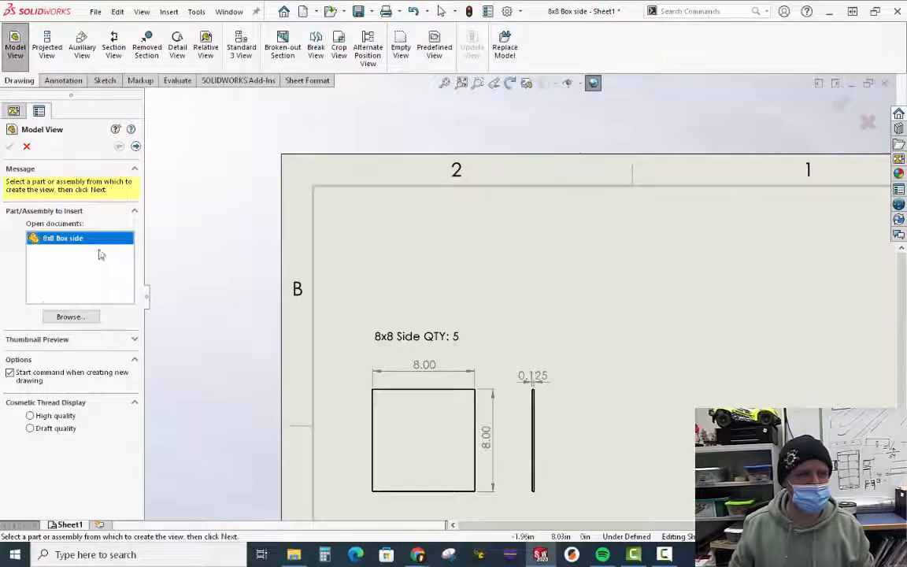
{"action": "left_click", "coordinate": [52, 316]}
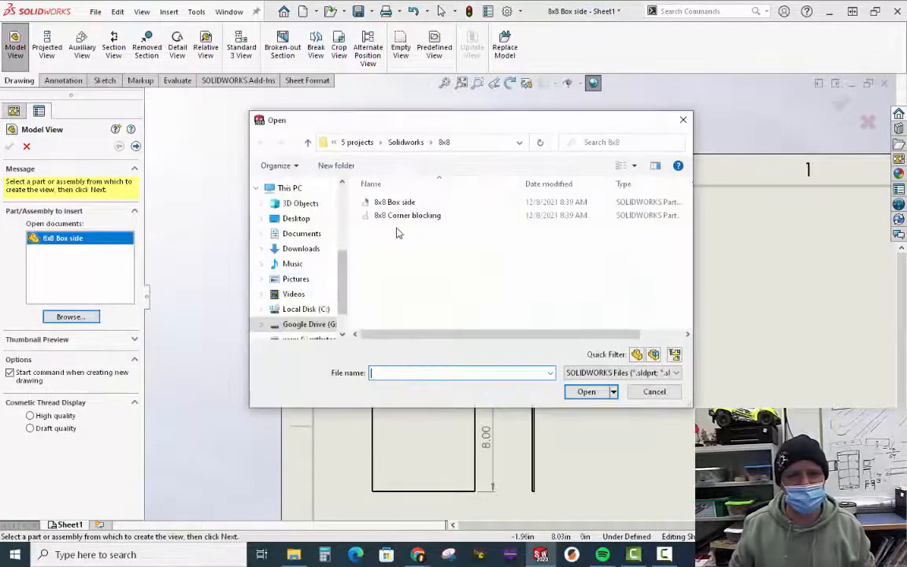
{"action": "left_click", "coordinate": [403, 216]}
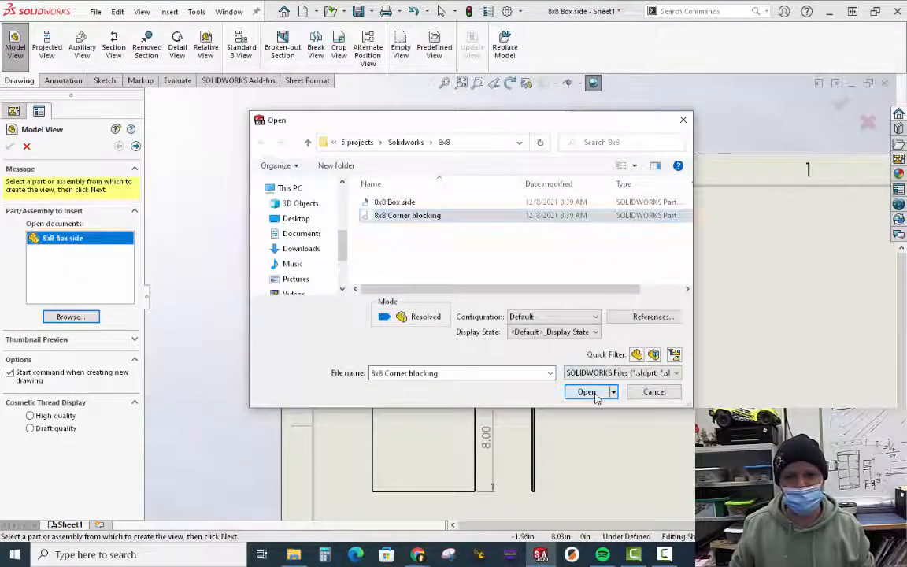
{"action": "left_click", "coordinate": [582, 391]}
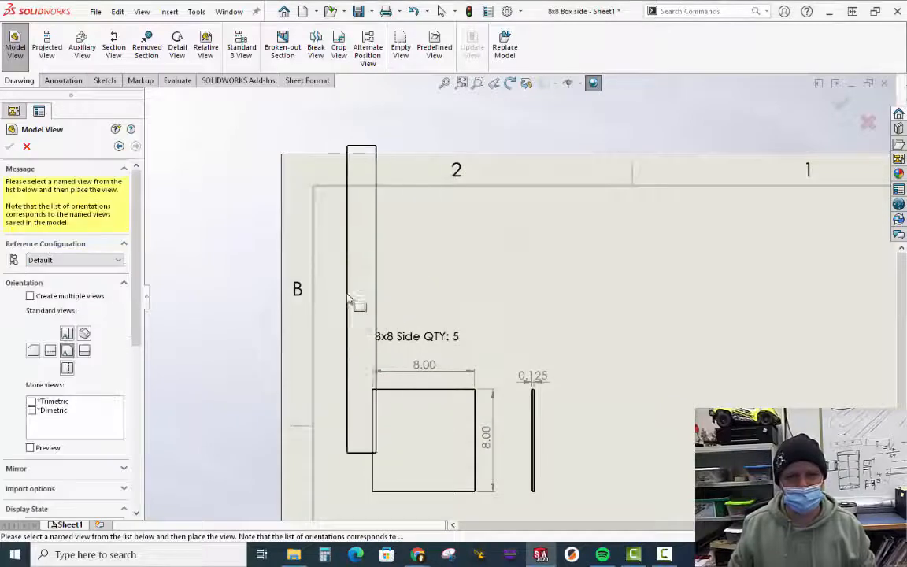
Give the corner blocking view a custom scale of 1:5 and place it above the note, without adding projected views.
{"action": "scroll", "coordinate": [135, 386], "scroll_direction": "down", "scroll_amount": 2}
{"action": "left_click_drag", "start_coordinate": [136, 386], "coordinate": [136, 497]}
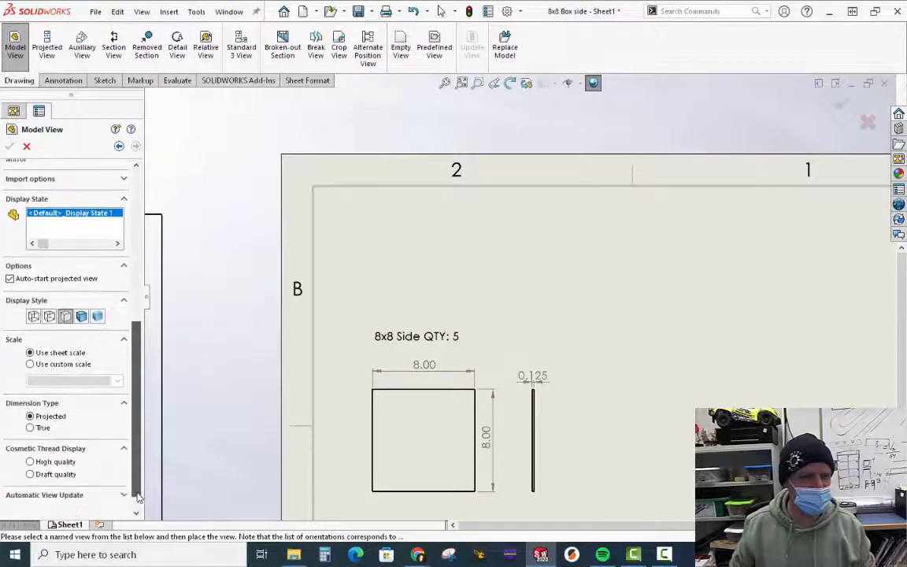
{"action": "left_click", "coordinate": [48, 366]}
{"action": "double_click", "coordinate": [53, 382]}
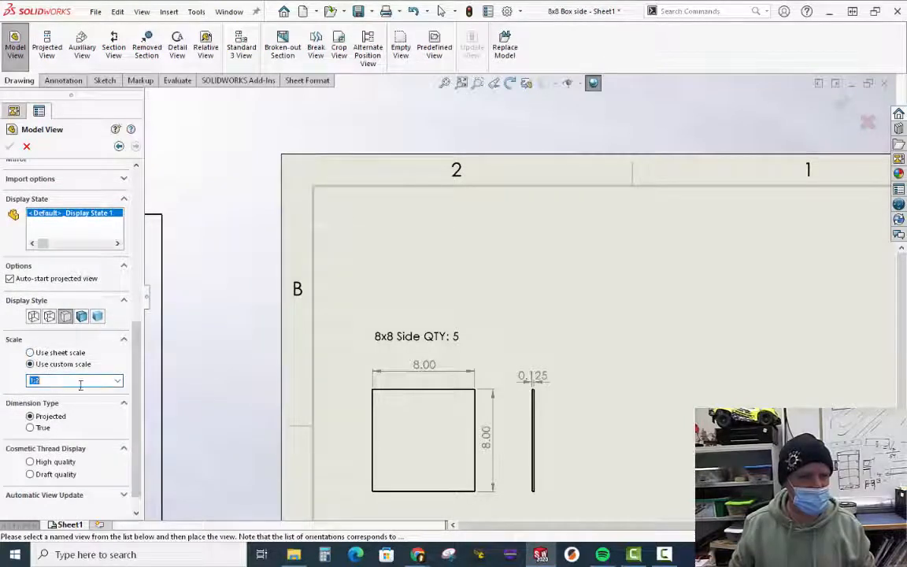
{"action": "left_click", "coordinate": [119, 382]}
{"action": "left_click", "coordinate": [48, 406]}
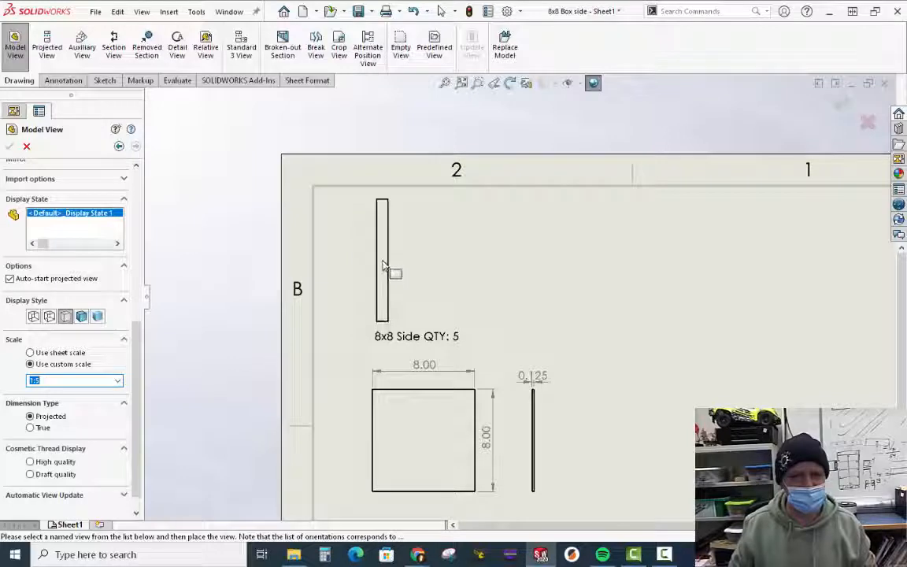
{"action": "left_click", "coordinate": [384, 267]}
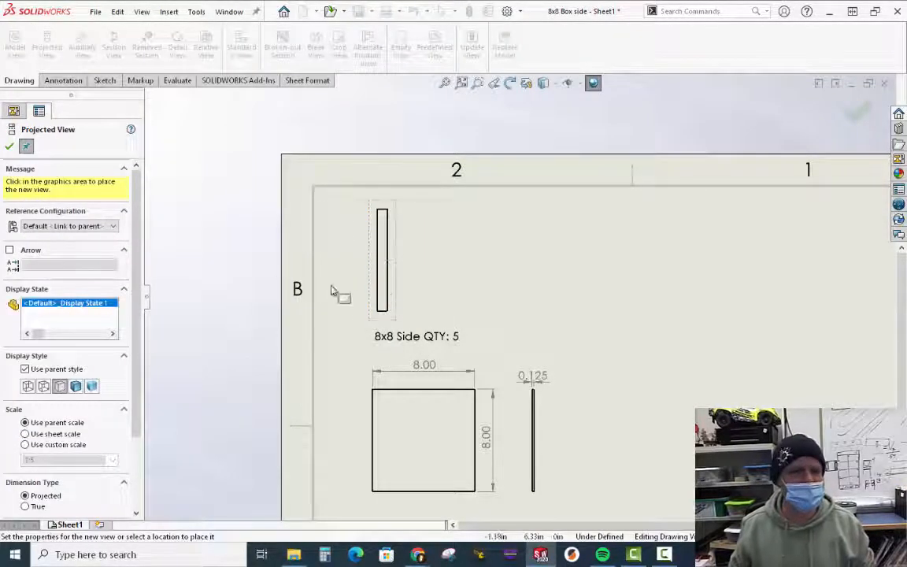
{"action": "left_click", "coordinate": [10, 146]}
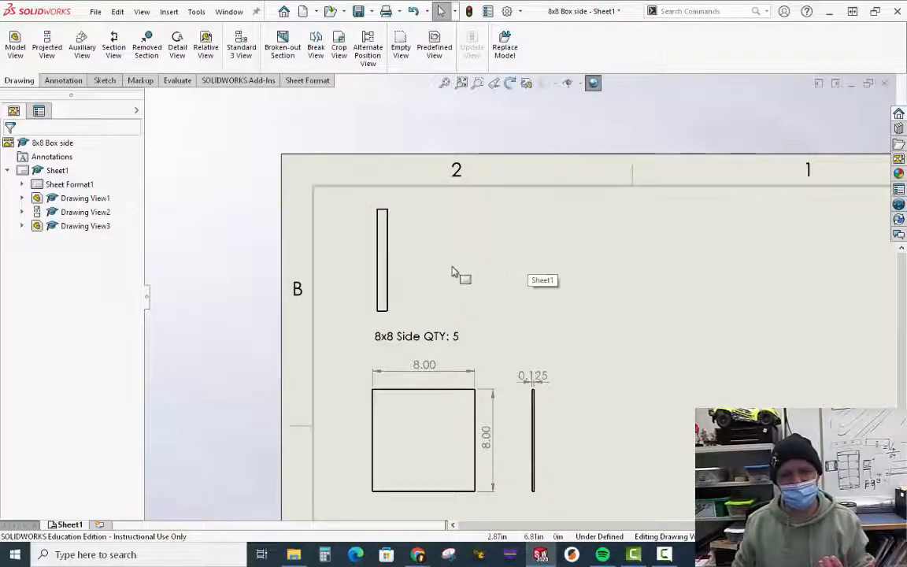
Rotate the corner blocking view 90 degrees so it lies horizontally, and move it into line above the square view.
{"action": "right_click", "coordinate": [397, 274]}
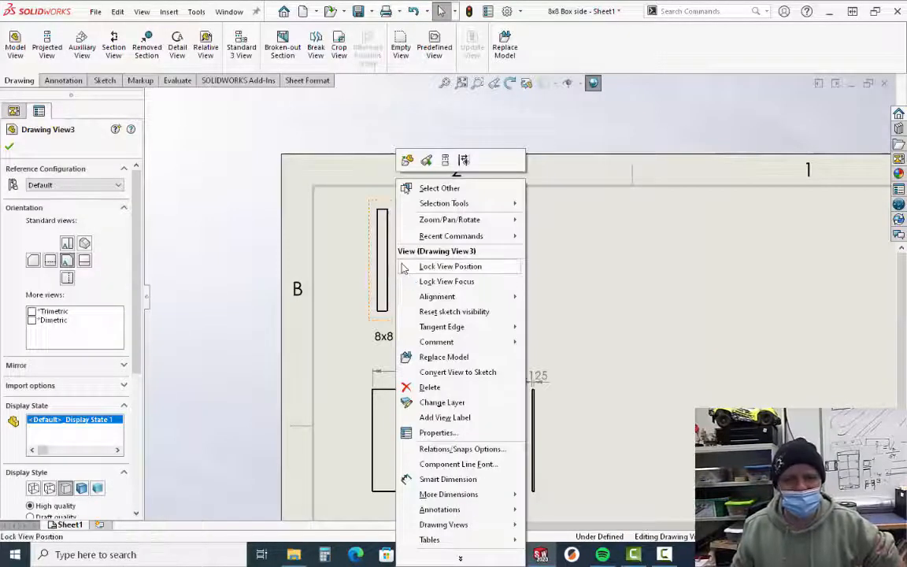
{"action": "mouse_move", "coordinate": [472, 225]}
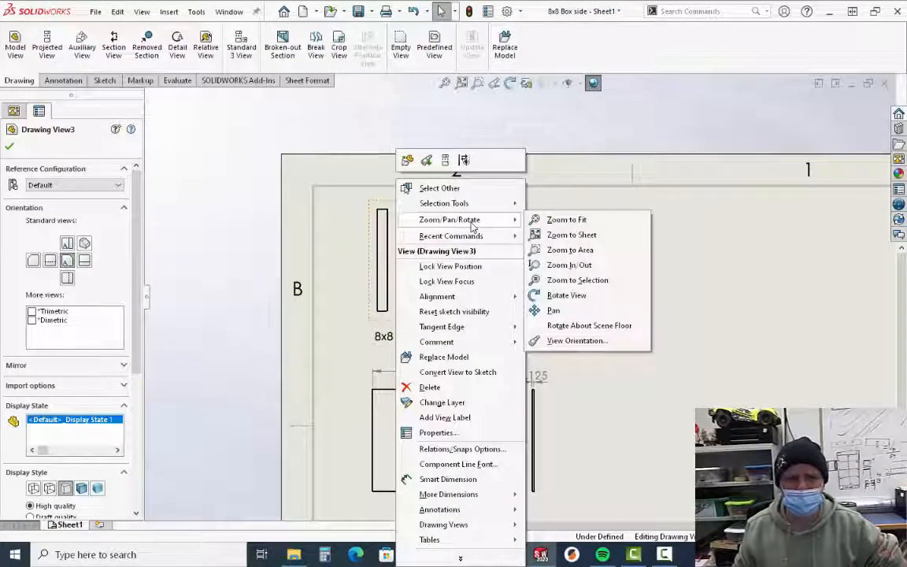
{"action": "left_click", "coordinate": [567, 296]}
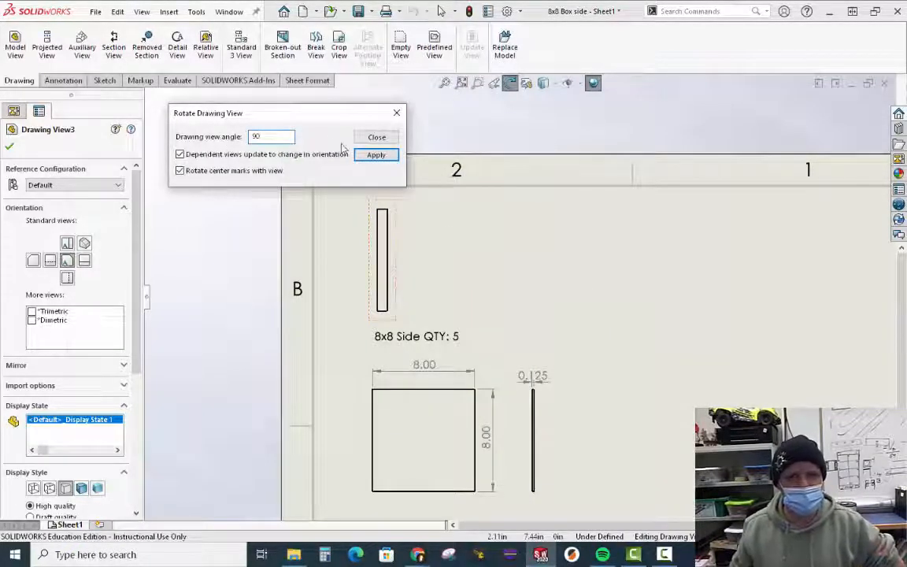
{"action": "left_click", "coordinate": [377, 155]}
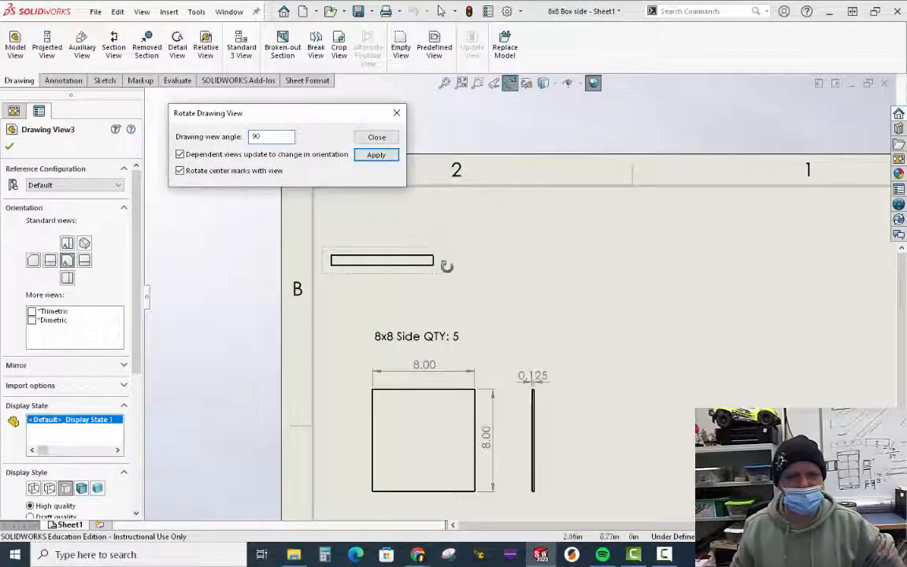
{"action": "left_click", "coordinate": [377, 137]}
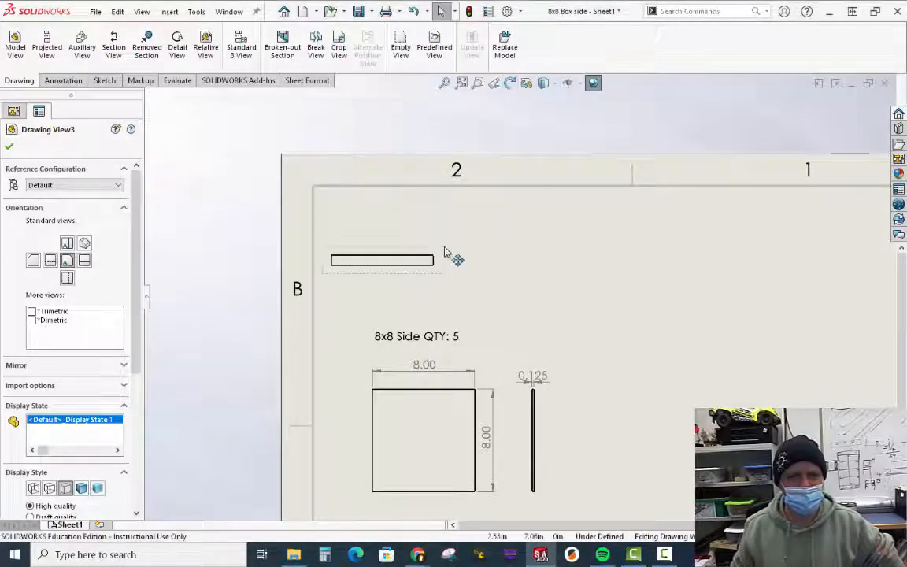
{"action": "left_click_drag", "start_coordinate": [441, 251], "coordinate": [488, 256]}
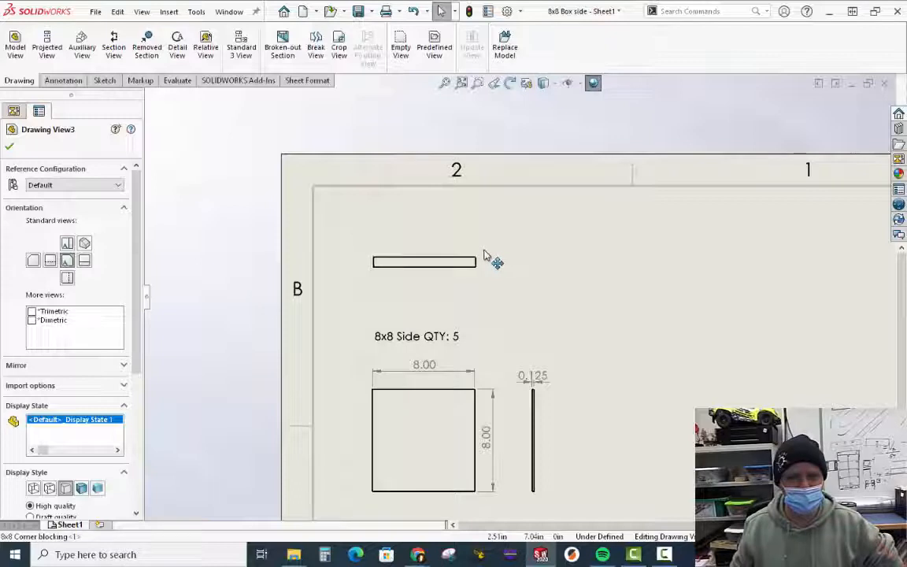
Add a projected end view of the corner blocking, placed to the right of its horizontal view.
{"action": "left_click", "coordinate": [47, 49]}
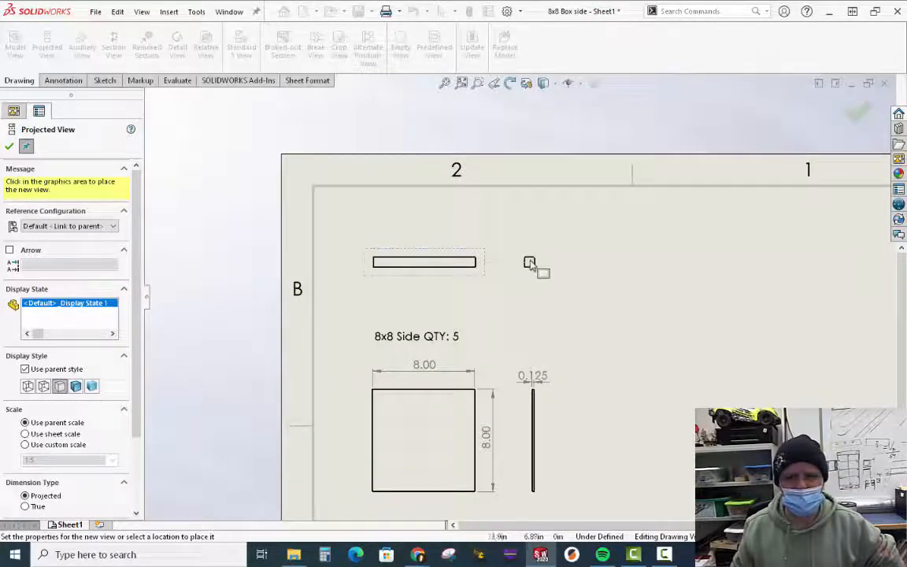
{"action": "left_click", "coordinate": [530, 261]}
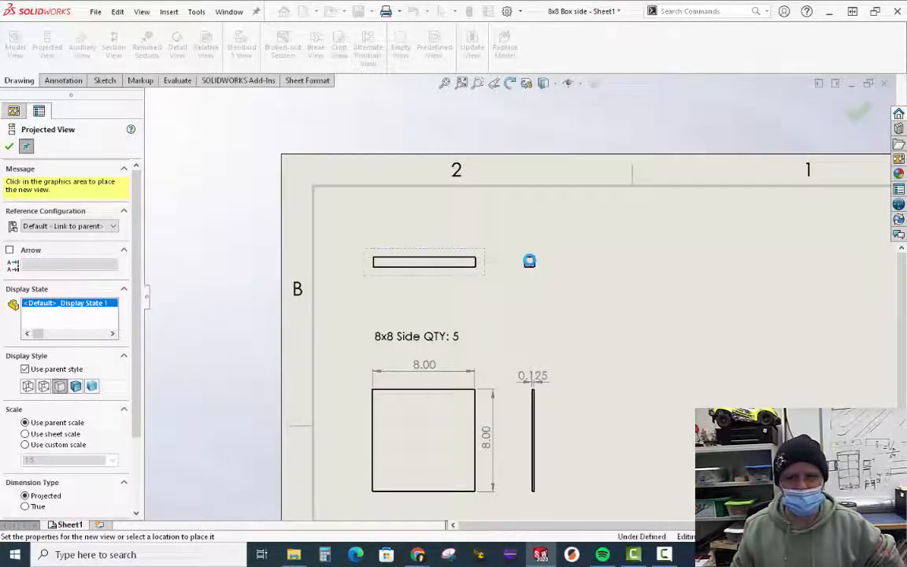
{"action": "left_click", "coordinate": [8, 146]}
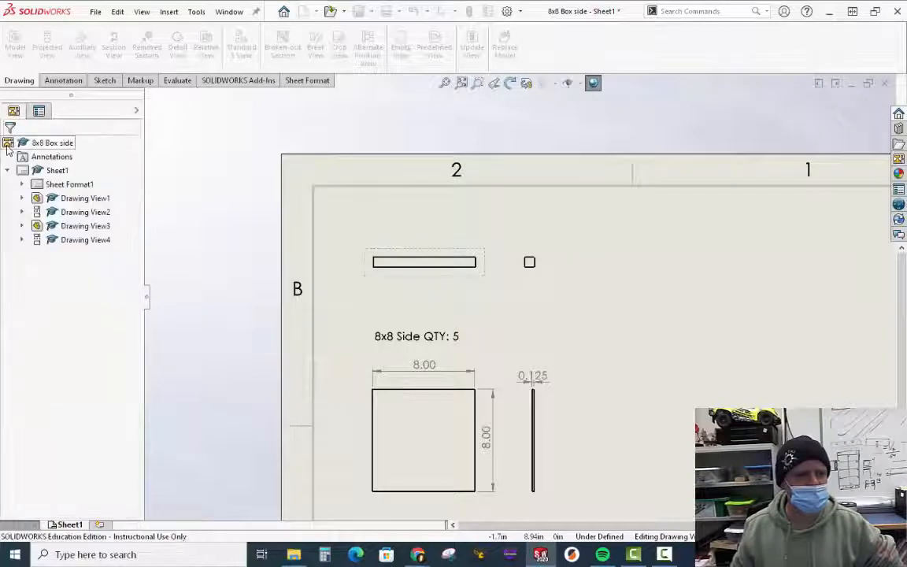
Dimension the corner blocking's length, placing the dimension just above the long horizontal view.
{"action": "left_click", "coordinate": [63, 82]}
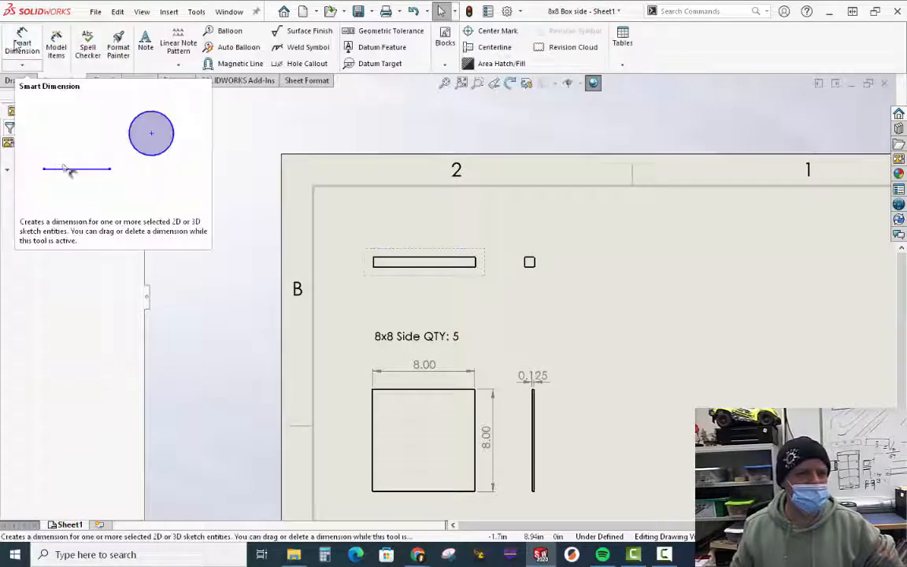
{"action": "left_click", "coordinate": [17, 44]}
{"action": "left_click", "coordinate": [463, 261]}
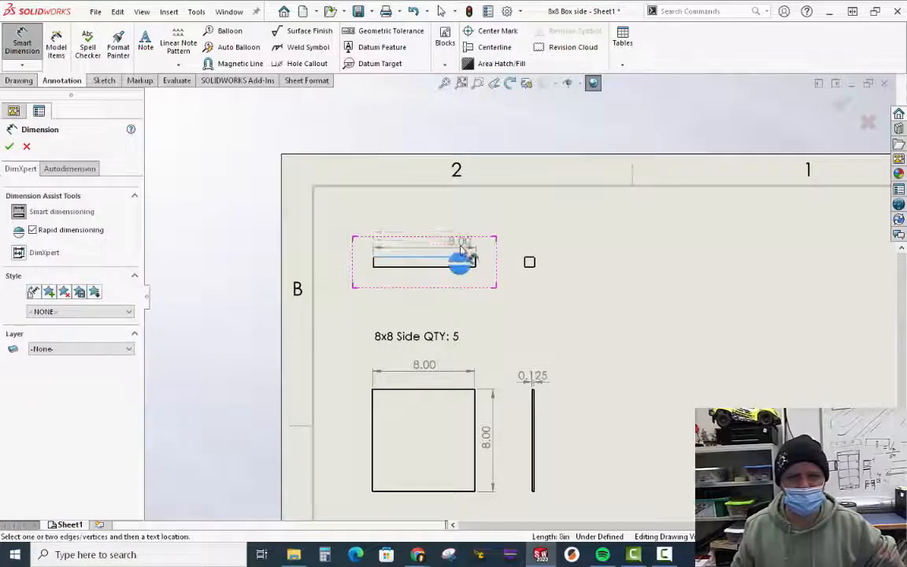
{"action": "left_click", "coordinate": [427, 245]}
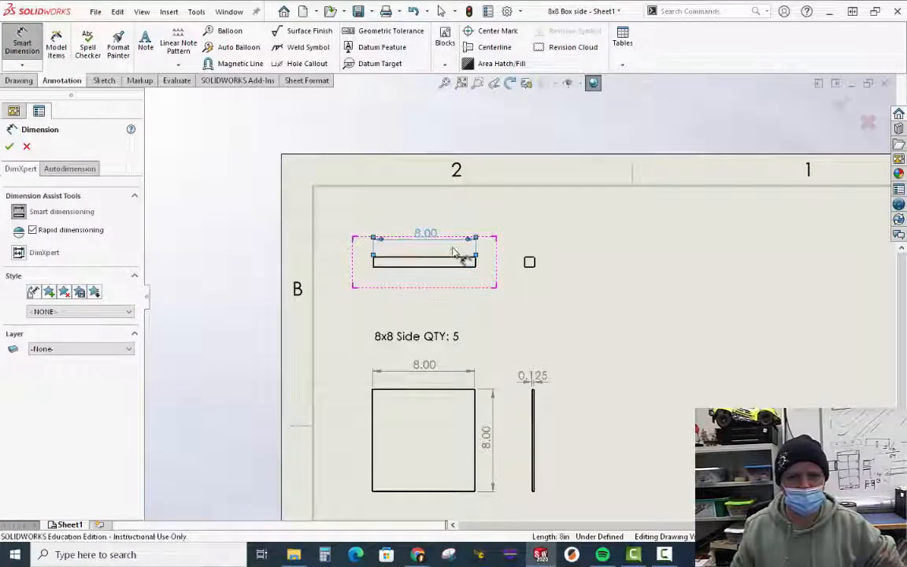
Dimension the width and height of the corner blocking's square end view, placing them above and to the left of it.
{"action": "scroll", "coordinate": [544, 276], "scroll_direction": "up", "scroll_amount": 3}
{"action": "scroll", "coordinate": [540, 283], "scroll_direction": "up", "scroll_amount": 2}
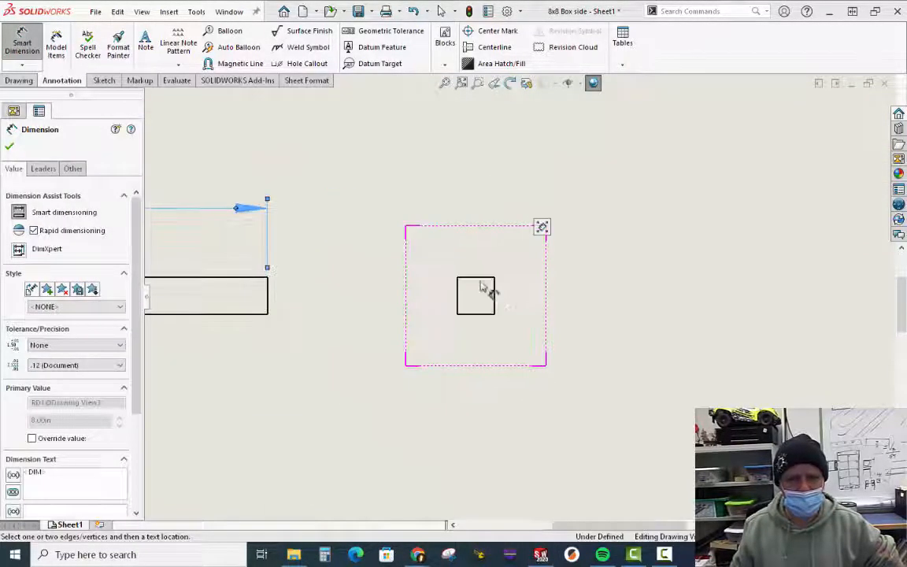
{"action": "left_click", "coordinate": [482, 277]}
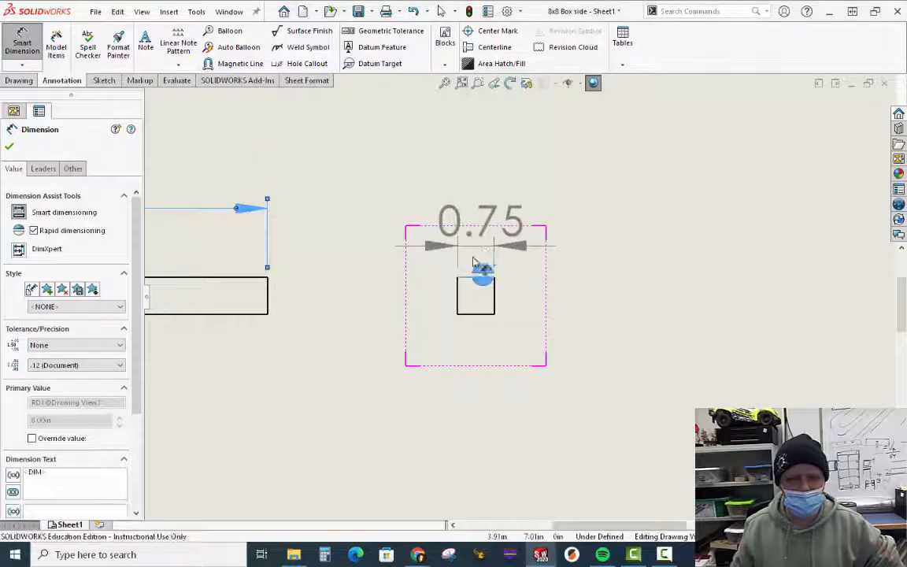
{"action": "left_click", "coordinate": [479, 258]}
{"action": "left_click", "coordinate": [458, 293]}
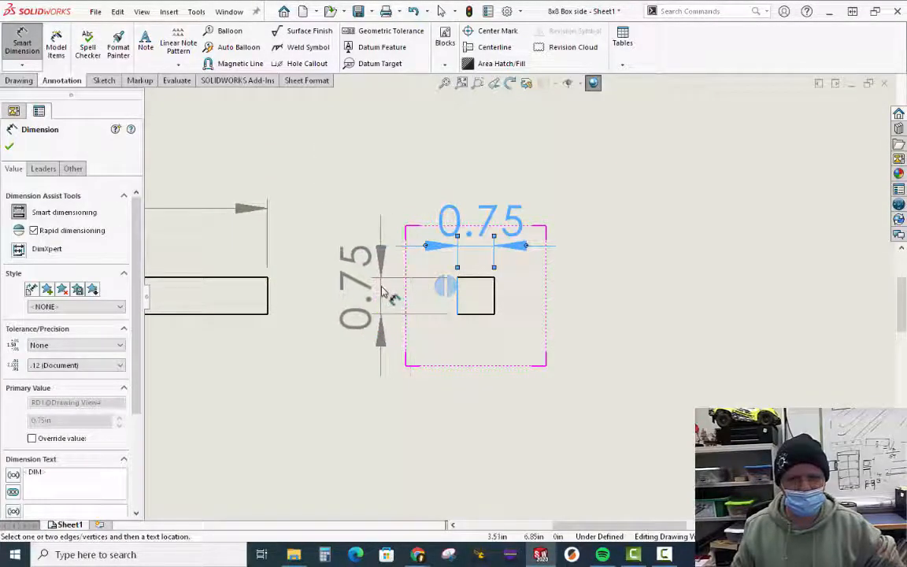
{"action": "left_click", "coordinate": [384, 292]}
{"action": "scroll", "coordinate": [561, 299], "scroll_direction": "down", "scroll_amount": 5}
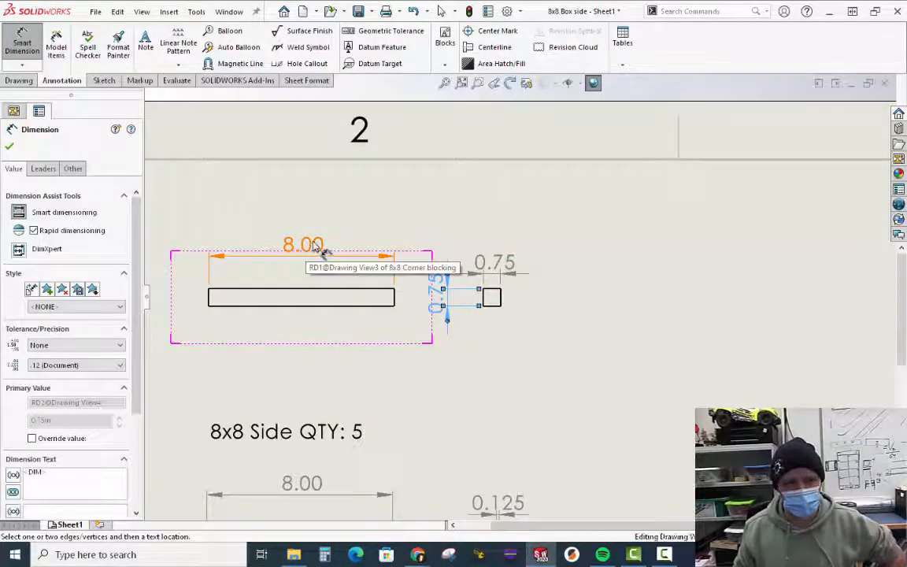
Add a note reading "8x8 Blocking QTY: 4" just above the corner blocking's length dimension.
{"action": "scroll", "coordinate": [314, 245], "scroll_direction": "up", "scroll_amount": 2}
{"action": "scroll", "coordinate": [310, 245], "scroll_direction": "down", "scroll_amount": 2}
{"action": "scroll", "coordinate": [308, 244], "scroll_direction": "up", "scroll_amount": 1}
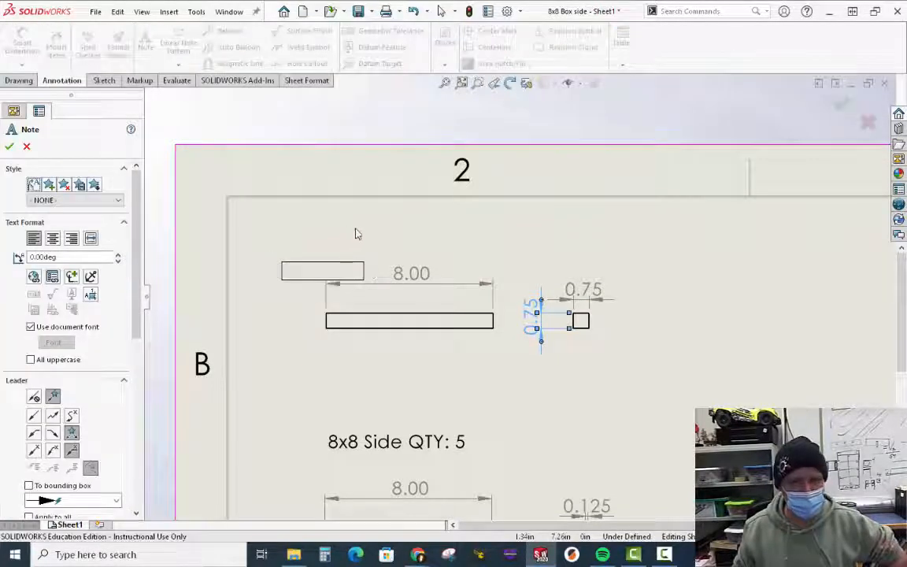
{"action": "left_click", "coordinate": [331, 234]}
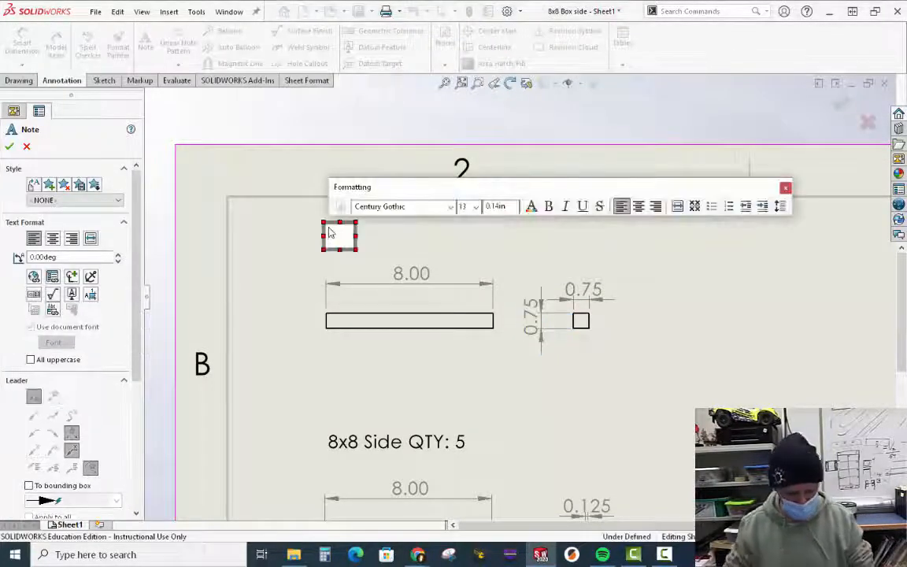
{"action": "type", "text": "8"}
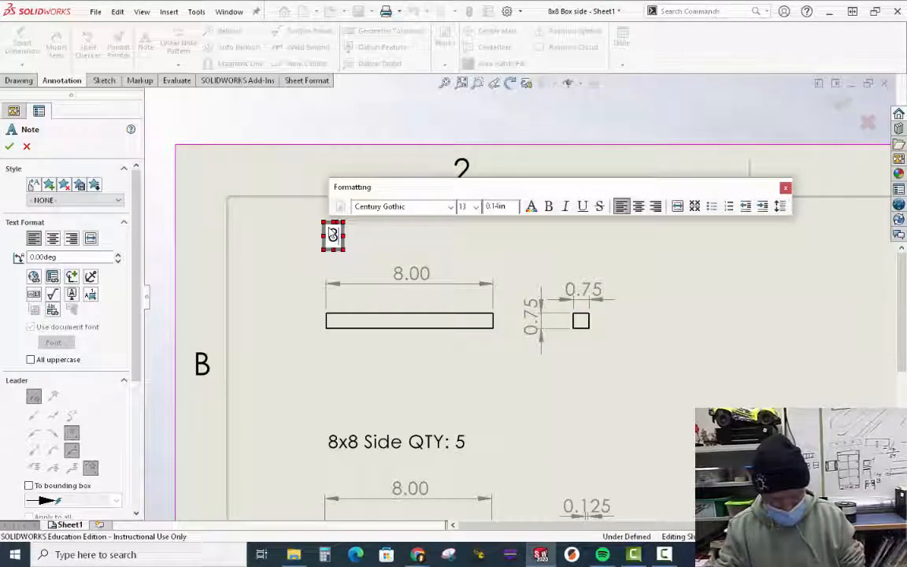
{"action": "type", "text": "x8 Blocking"}
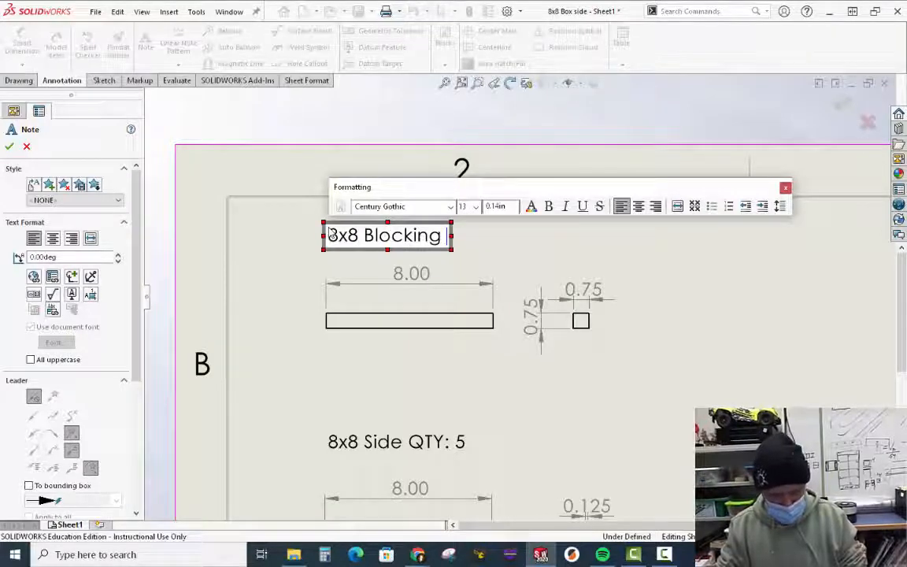
{"action": "type", "text": " QTY 4"}
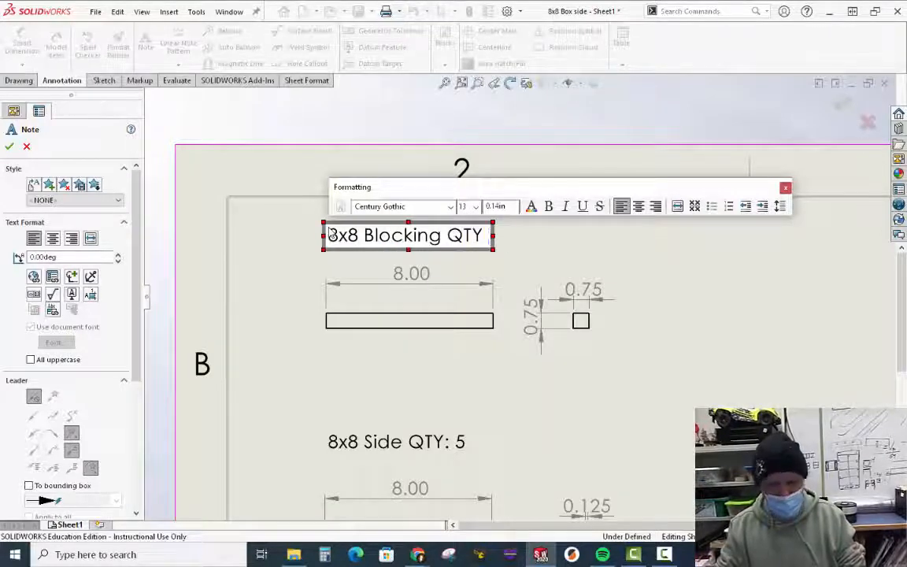
{"action": "left_click", "coordinate": [482, 236]}
{"action": "type", "text": ":"}
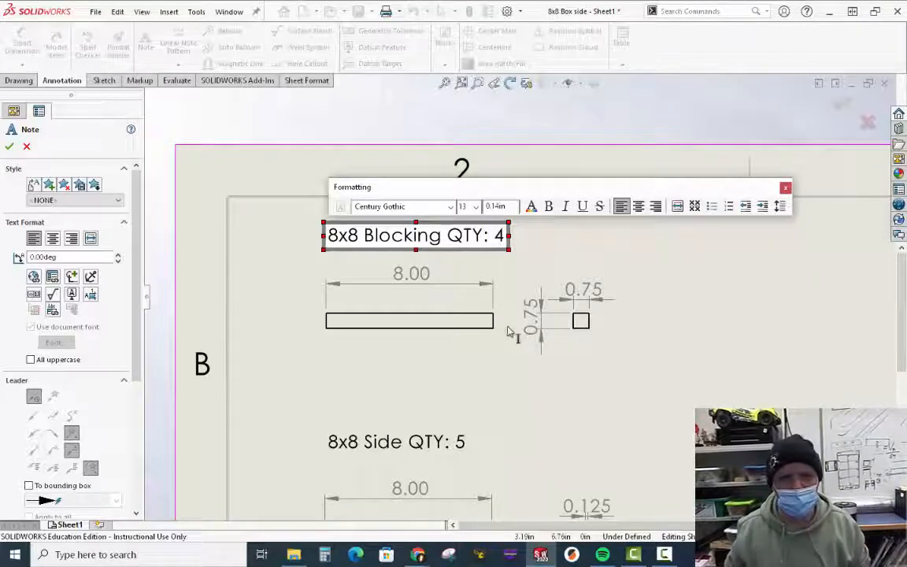
{"action": "left_click", "coordinate": [10, 147]}
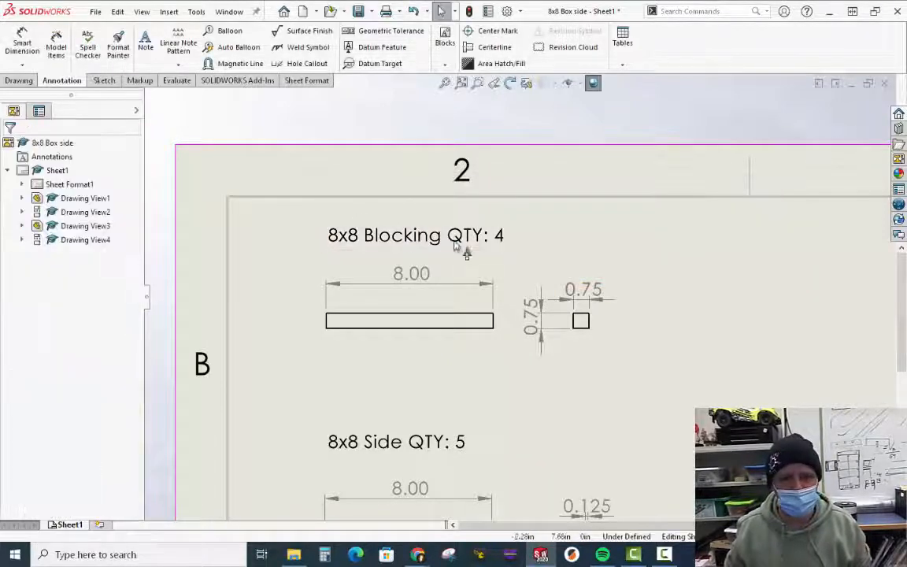
Start a new Model View and load the TITB 8x8 Box Assembly from the 8x8 folder as its model.
{"action": "scroll", "coordinate": [297, 224], "scroll_direction": "down", "scroll_amount": 3}
{"action": "scroll", "coordinate": [315, 252], "scroll_direction": "up", "scroll_amount": 8}
{"action": "scroll", "coordinate": [309, 251], "scroll_direction": "up", "scroll_amount": 1}
{"action": "scroll", "coordinate": [734, 374], "scroll_direction": "down", "scroll_amount": 3}
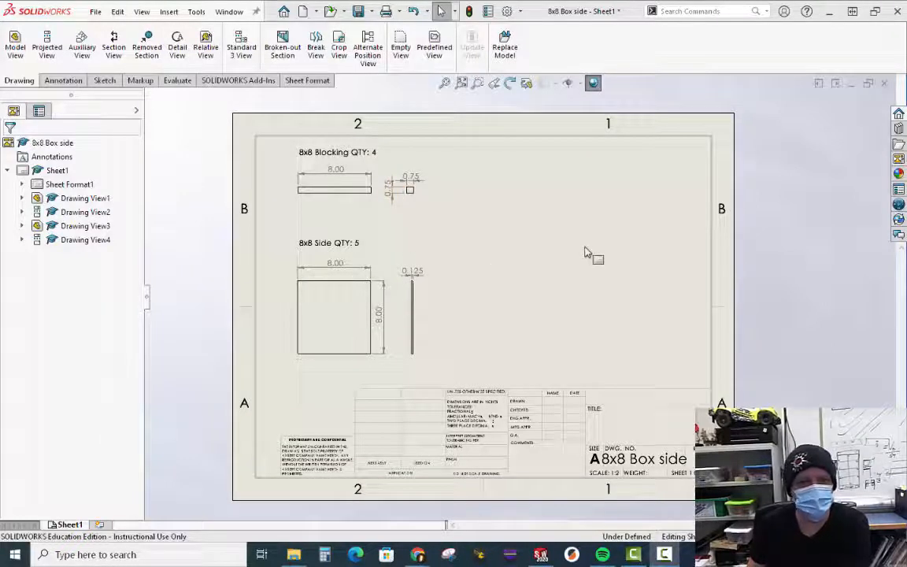
{"action": "left_click", "coordinate": [15, 52]}
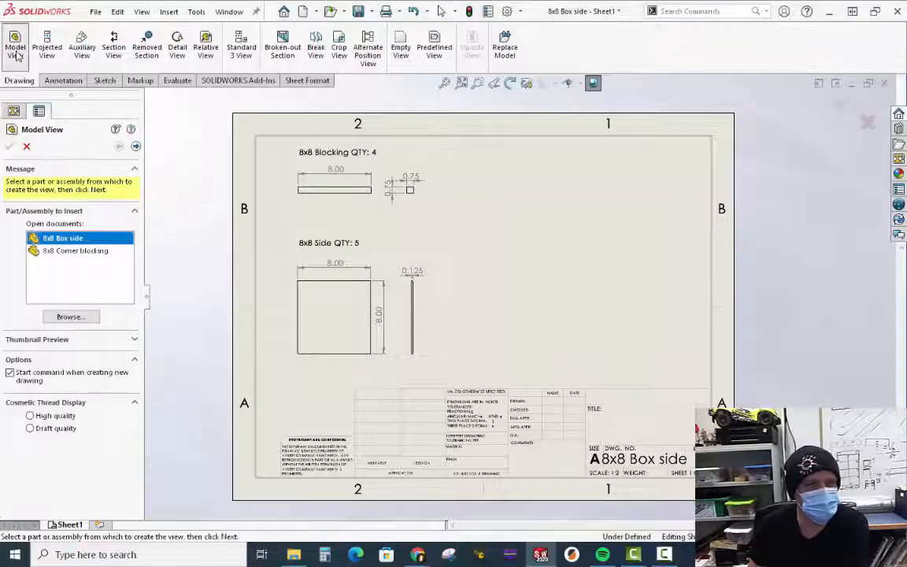
{"action": "left_click", "coordinate": [71, 317]}
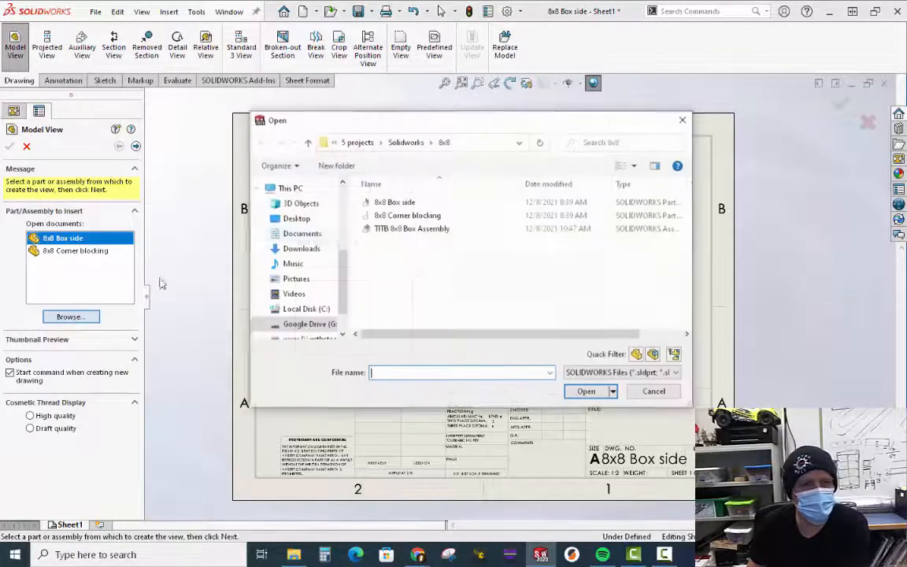
{"action": "left_click", "coordinate": [380, 230]}
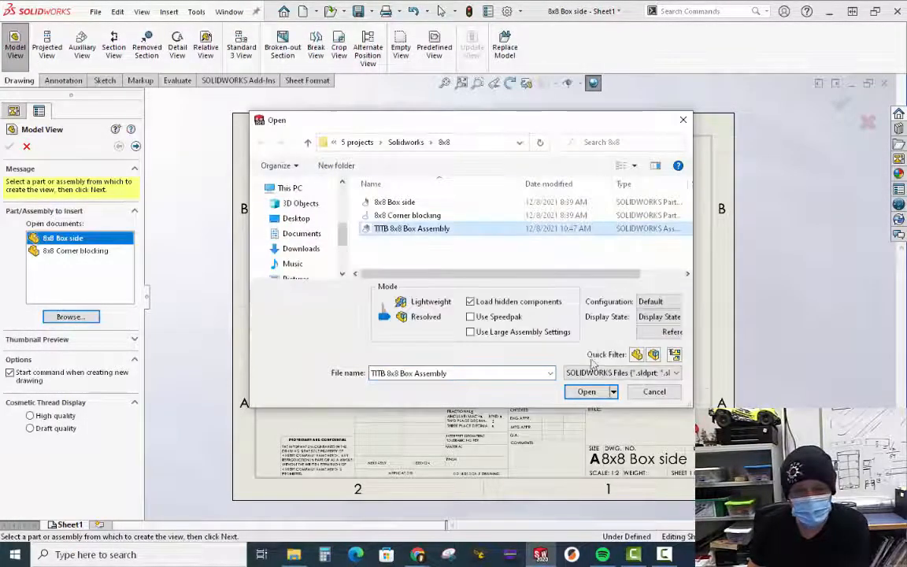
{"action": "left_click", "coordinate": [587, 392]}
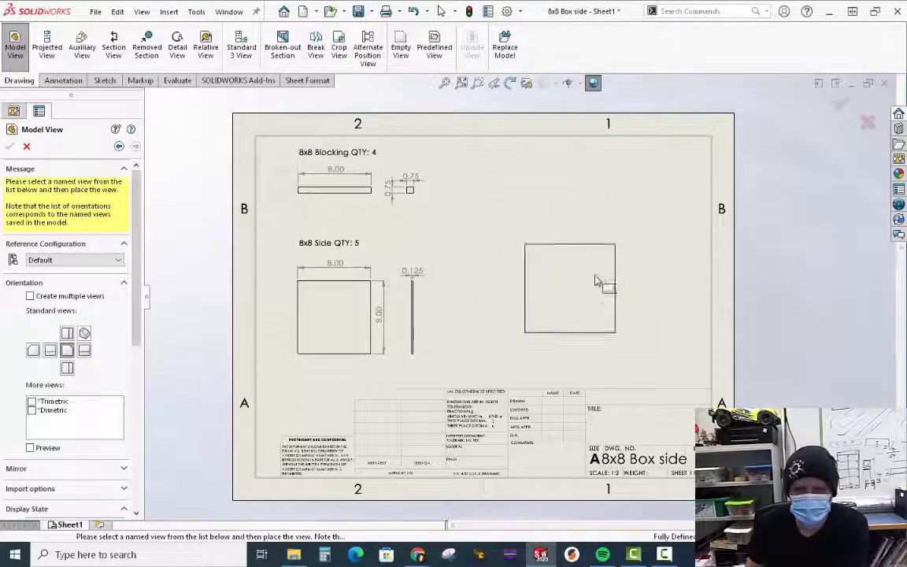
Set the custom scale of the assembly view to 1:2.
{"action": "scroll", "coordinate": [118, 427], "scroll_direction": "down", "scroll_amount": 8}
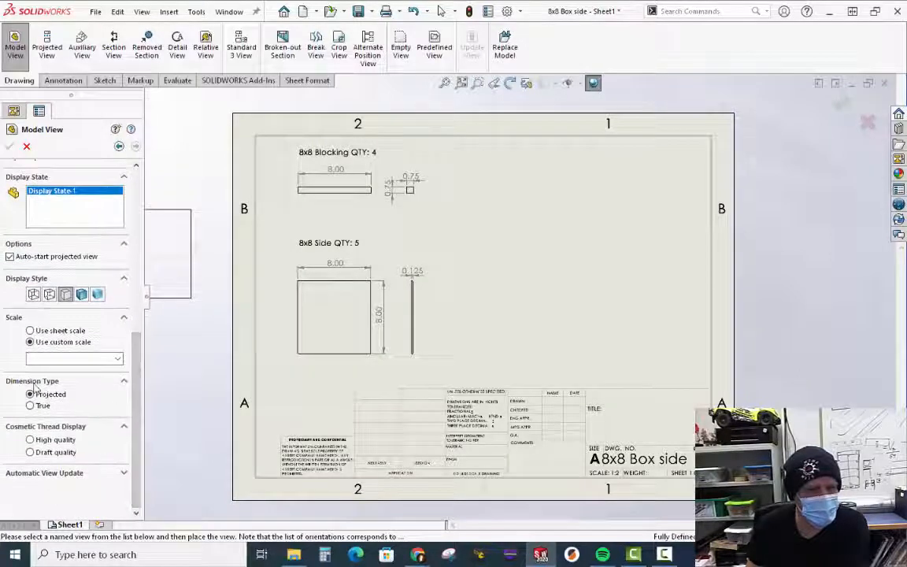
{"action": "left_click", "coordinate": [58, 357]}
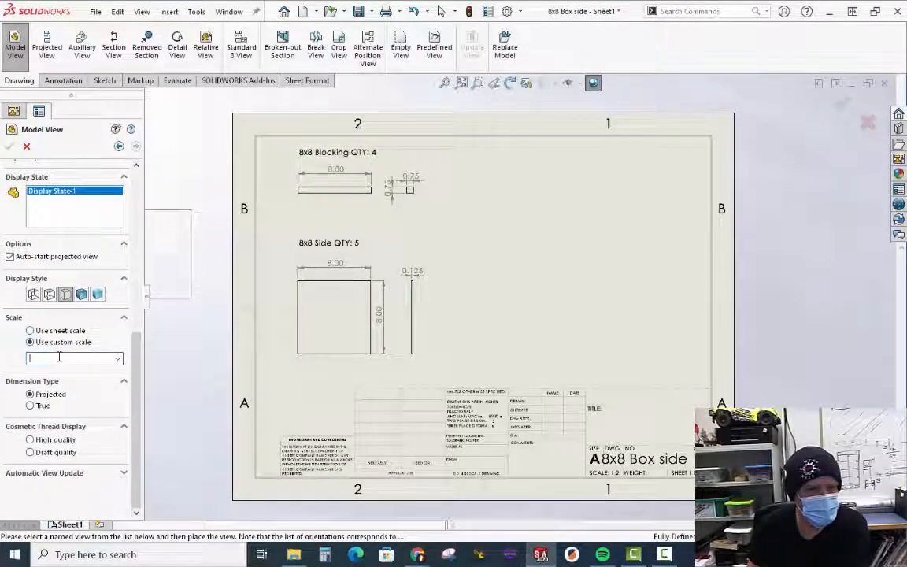
{"action": "left_click", "coordinate": [116, 359]}
{"action": "left_click", "coordinate": [79, 380]}
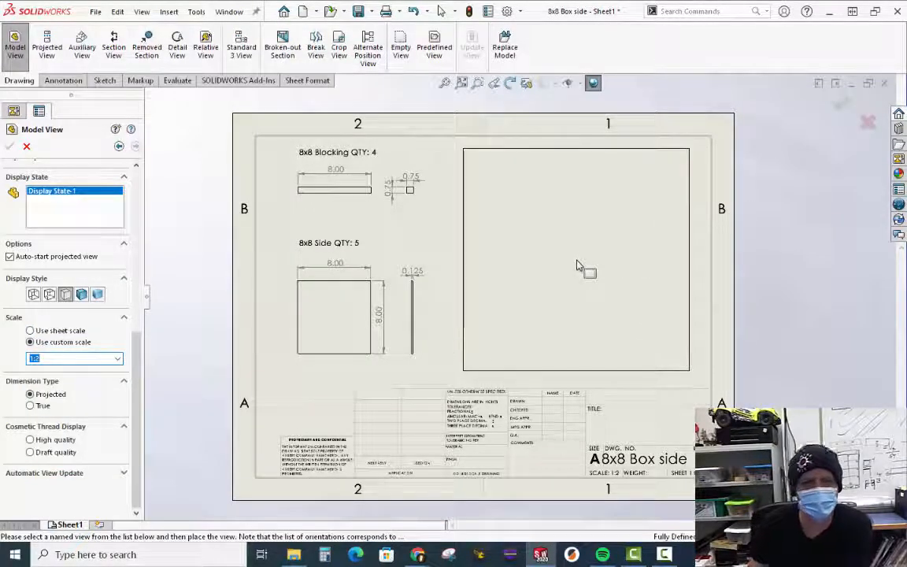
Place an isometric view of the box assembly at a custom scale of 1:5 in the sheet's empty right half.
{"action": "scroll", "coordinate": [79, 315], "scroll_direction": "up", "scroll_amount": 10}
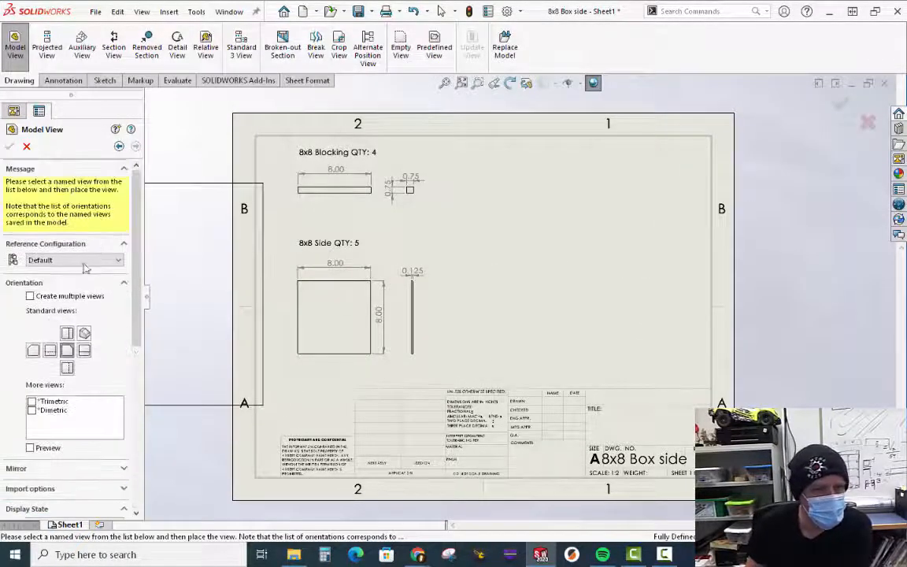
{"action": "left_click", "coordinate": [85, 334]}
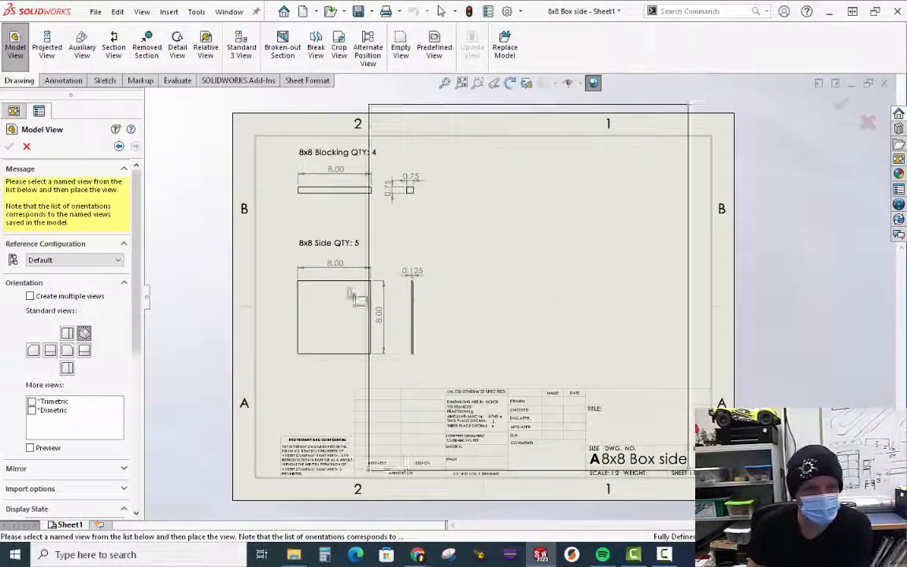
{"action": "scroll", "coordinate": [128, 360], "scroll_direction": "down", "scroll_amount": 4}
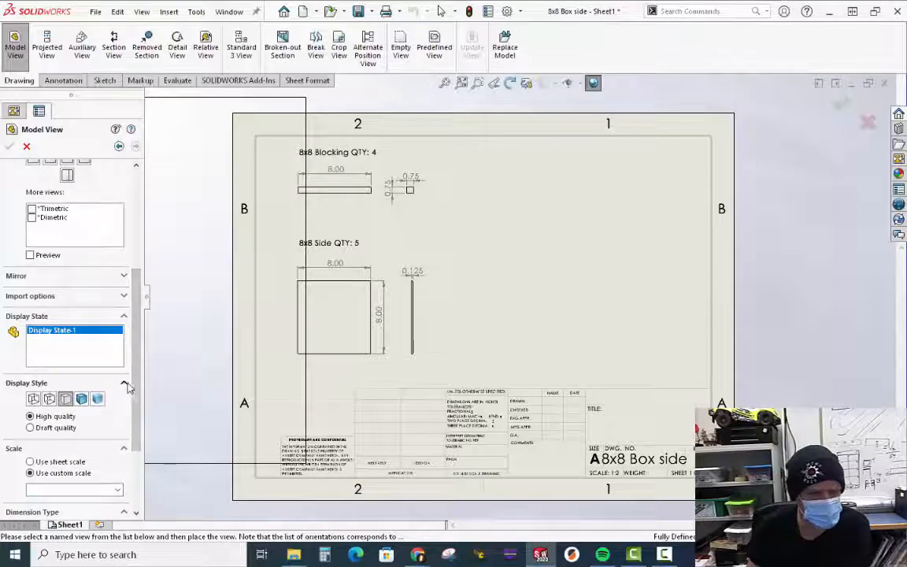
{"action": "scroll", "coordinate": [95, 409], "scroll_direction": "down", "scroll_amount": 4}
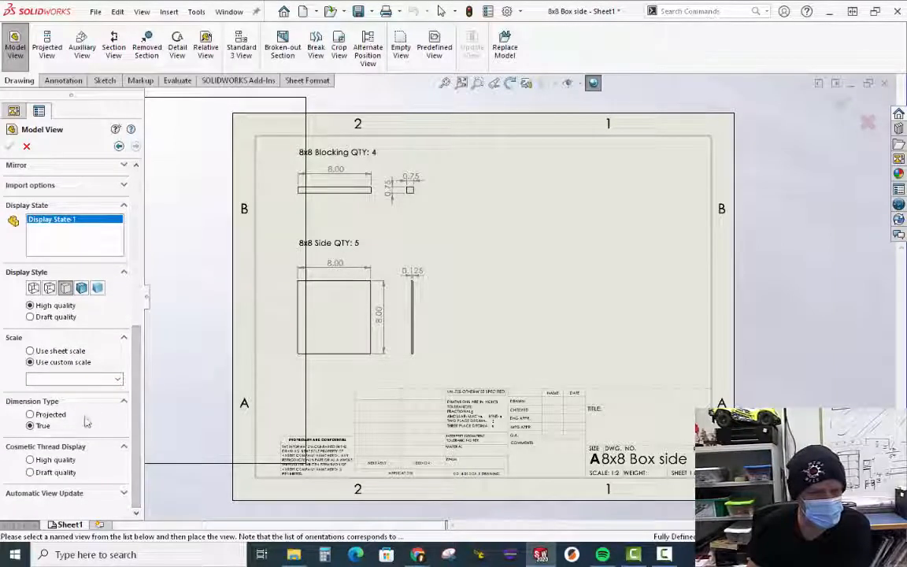
{"action": "left_click", "coordinate": [67, 364]}
{"action": "double_click", "coordinate": [75, 380]}
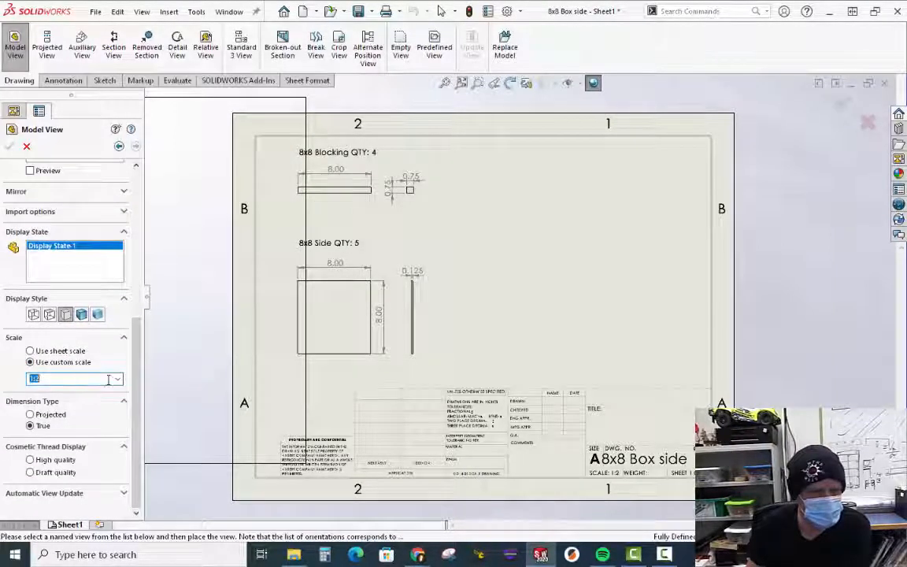
{"action": "left_click", "coordinate": [117, 379]}
{"action": "left_click", "coordinate": [47, 411]}
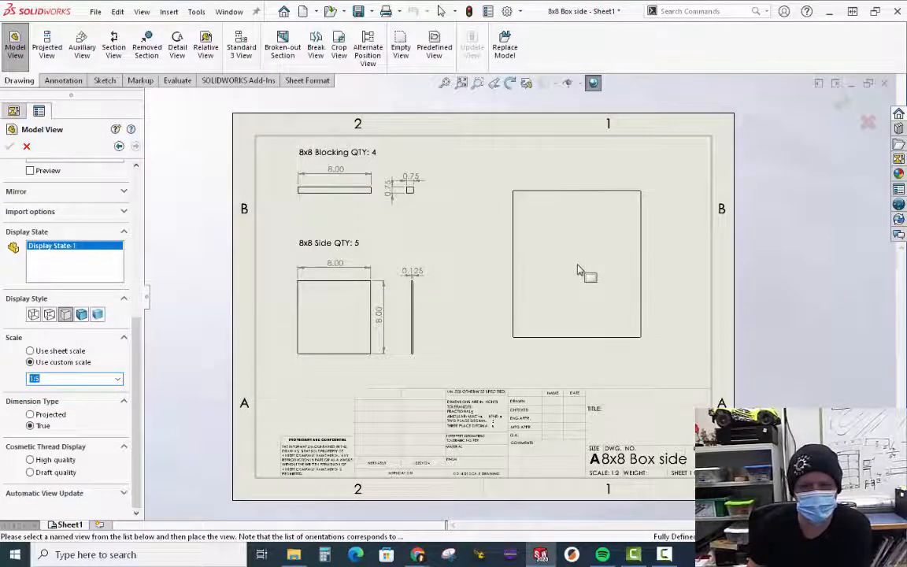
{"action": "left_click", "coordinate": [577, 264]}
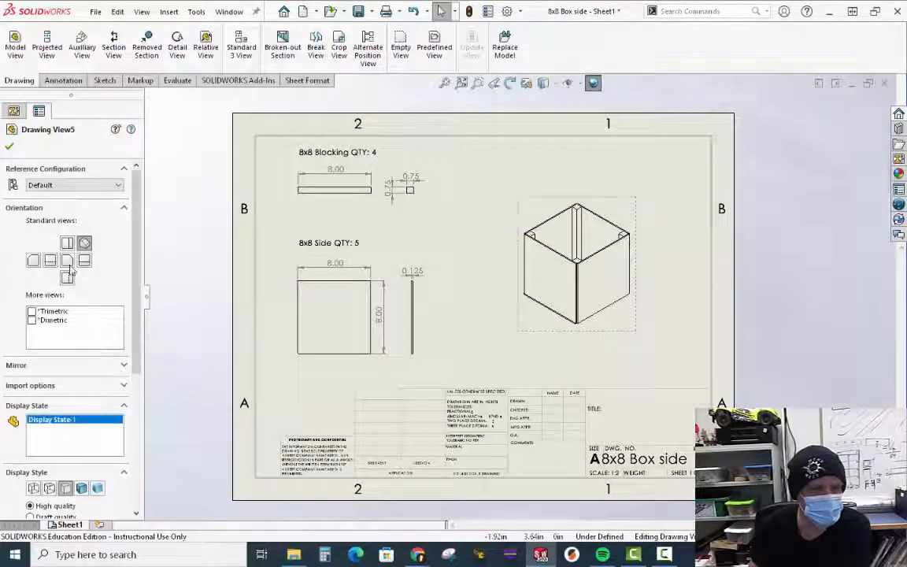
Change the isometric assembly view's display style to Hidden Lines Visible.
{"action": "scroll", "coordinate": [56, 366], "scroll_direction": "down", "scroll_amount": 3}
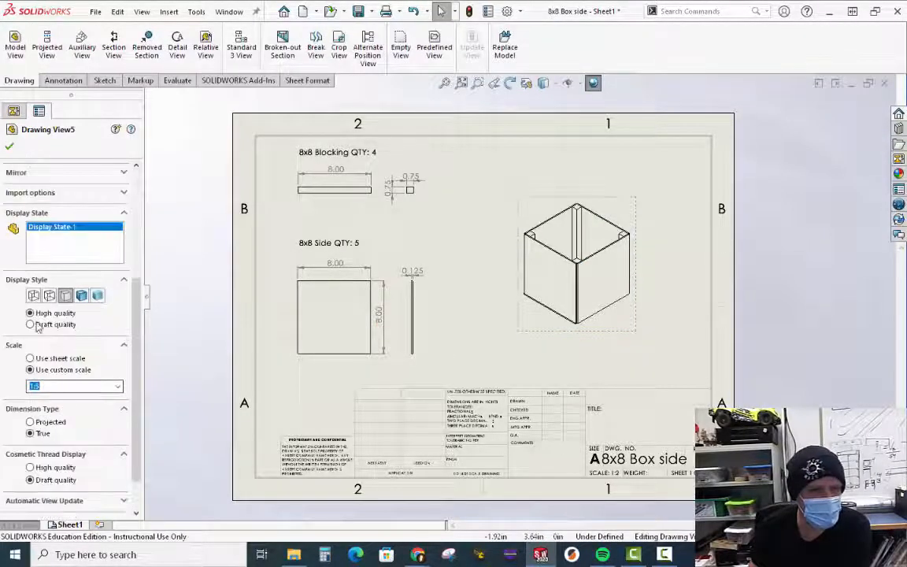
{"action": "left_click", "coordinate": [49, 296]}
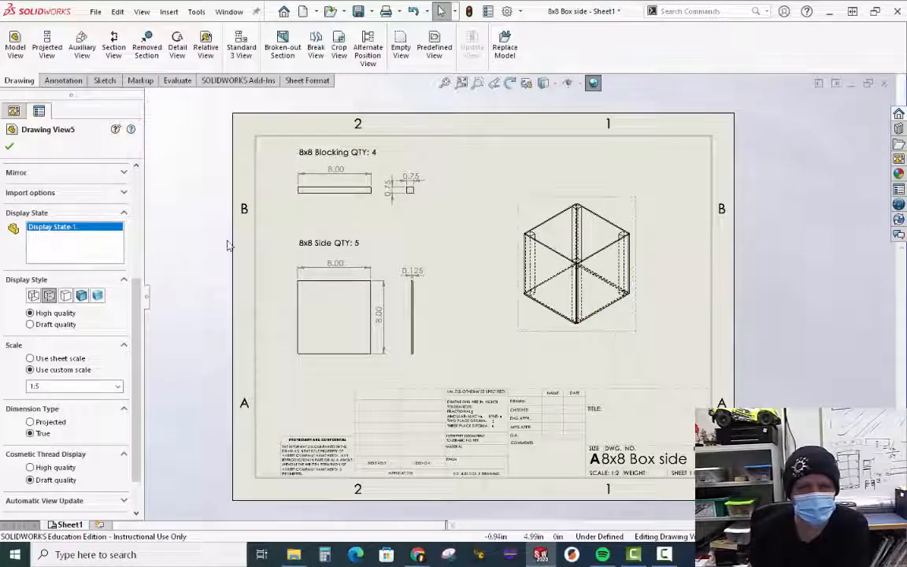
{"action": "left_click", "coordinate": [9, 149]}
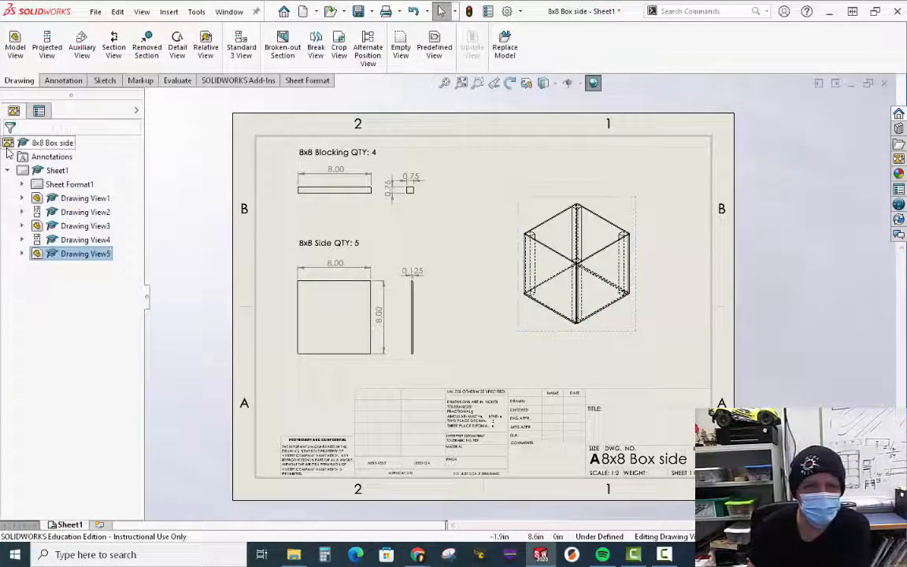
Edit the sheet format to set the title block's drawing number text height to .125 in, and return to the sheet.
{"action": "left_click", "coordinate": [637, 193]}
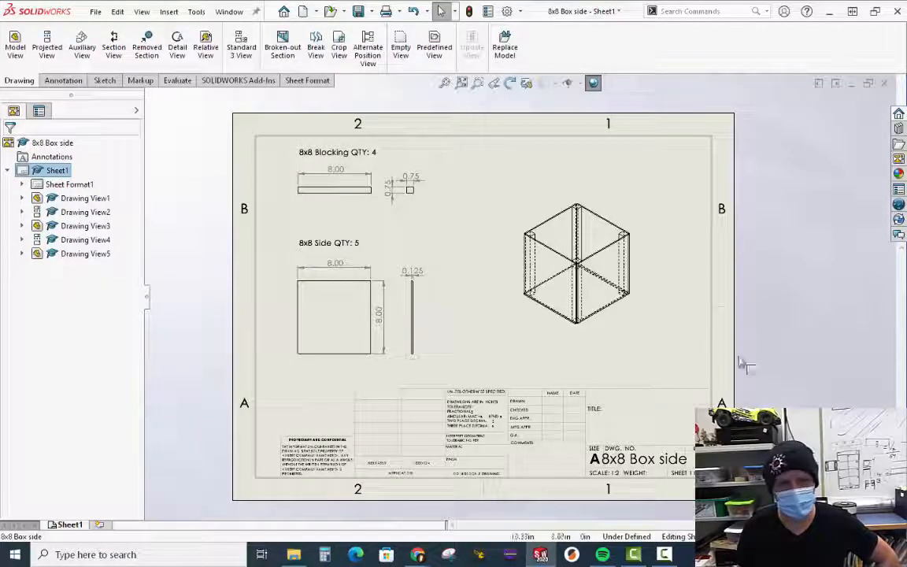
{"action": "right_click", "coordinate": [642, 466]}
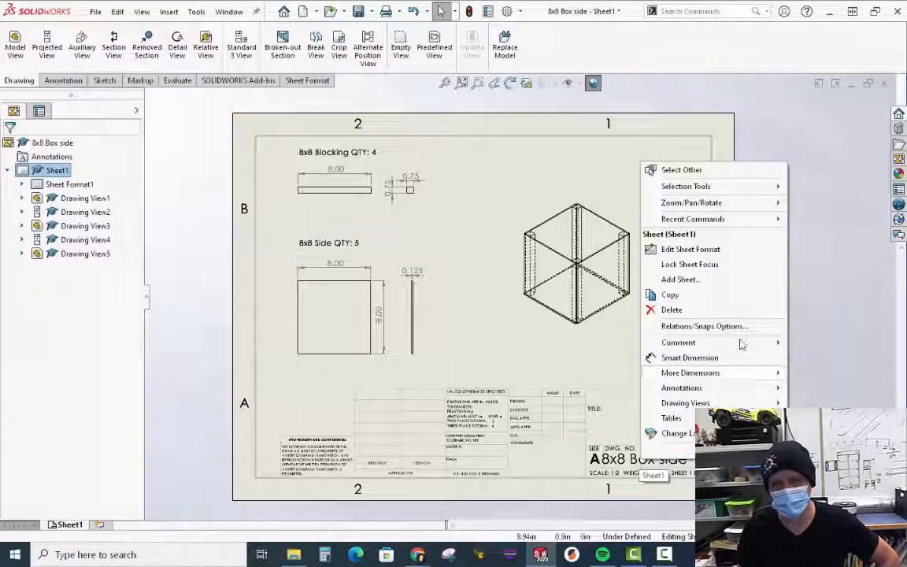
{"action": "left_click", "coordinate": [729, 252]}
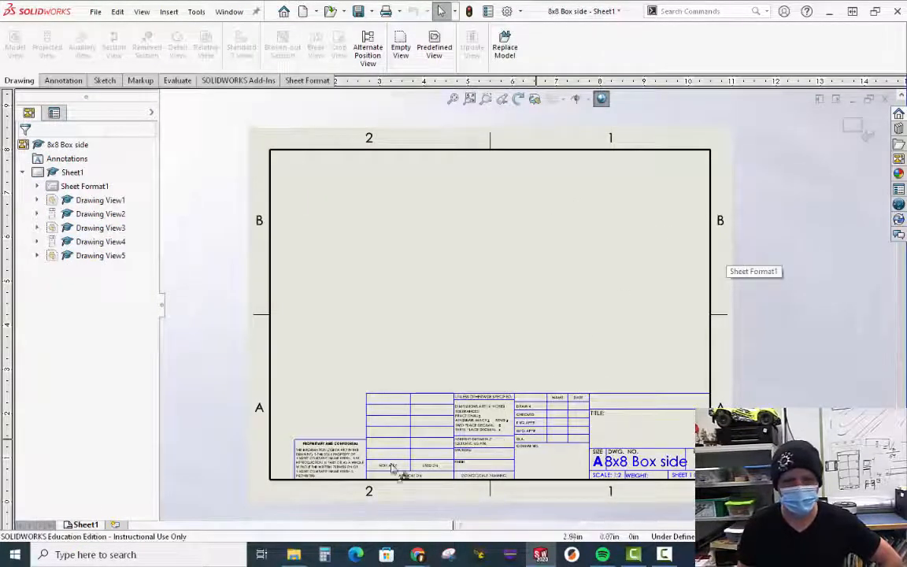
{"action": "double_click", "coordinate": [654, 465]}
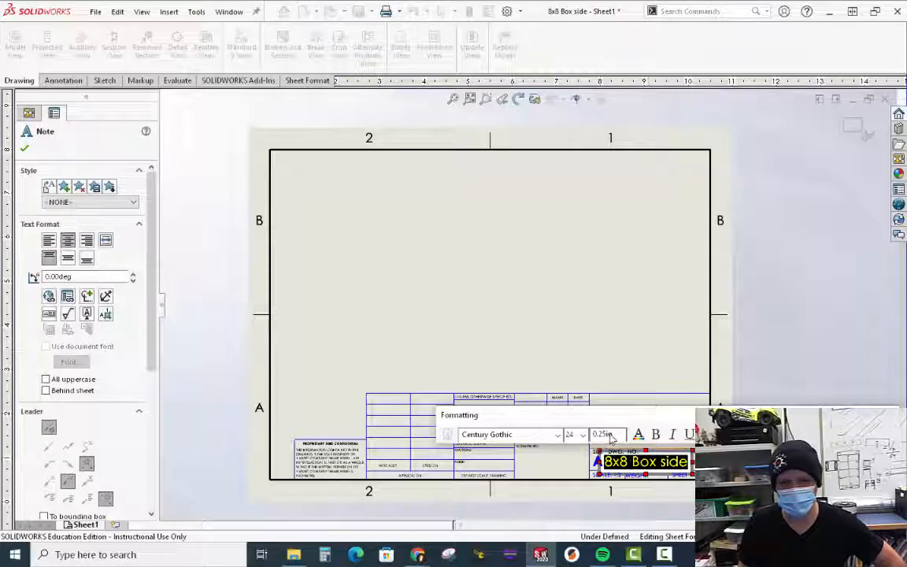
{"action": "left_click", "coordinate": [599, 435]}
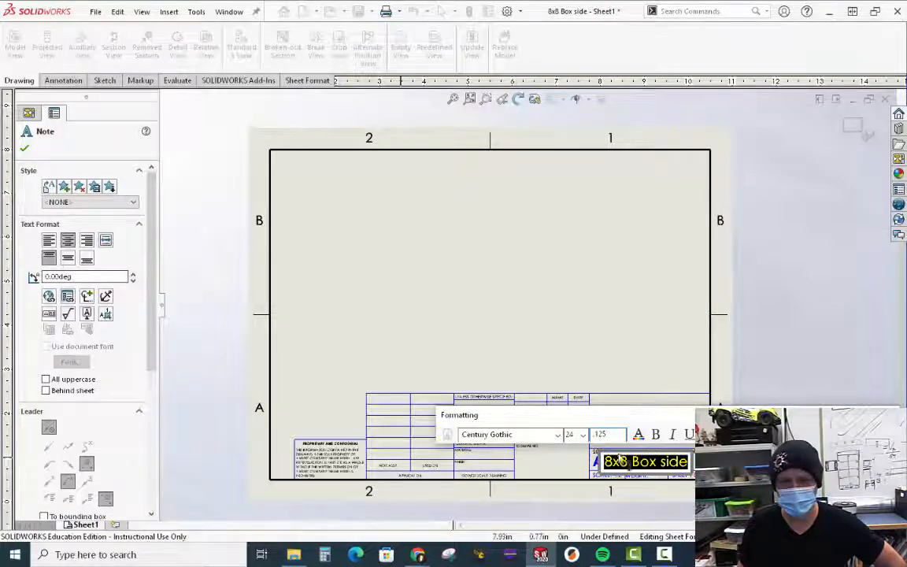
{"action": "key", "text": "Return"}
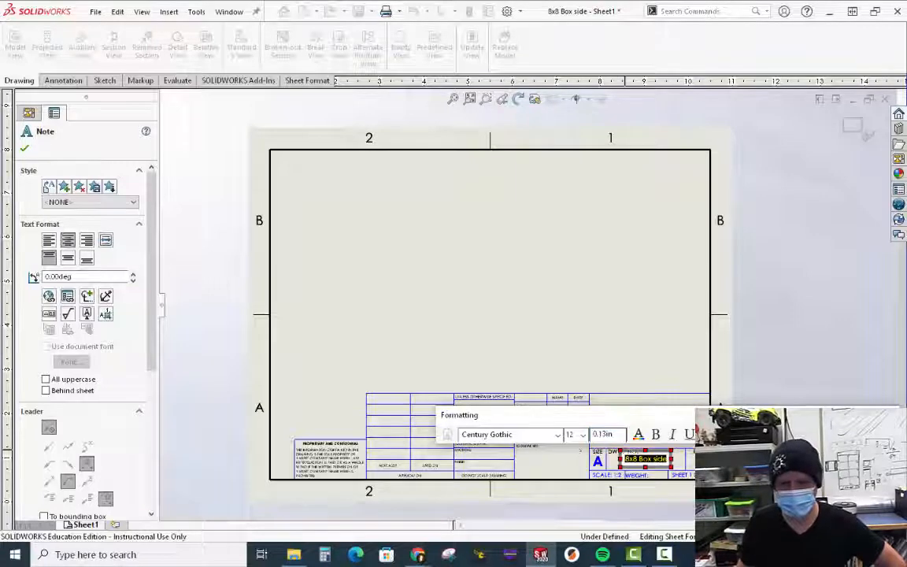
{"action": "left_click", "coordinate": [26, 145]}
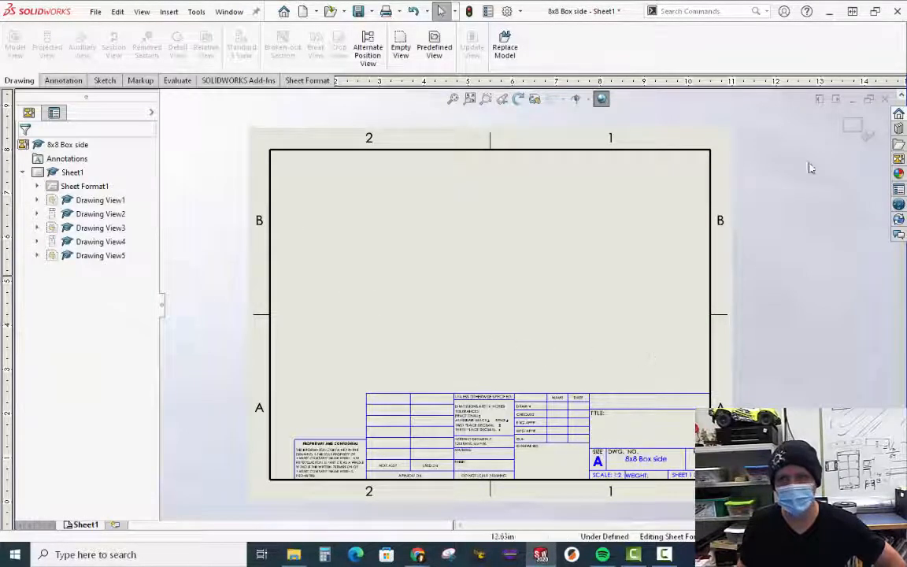
{"action": "left_click", "coordinate": [860, 131]}
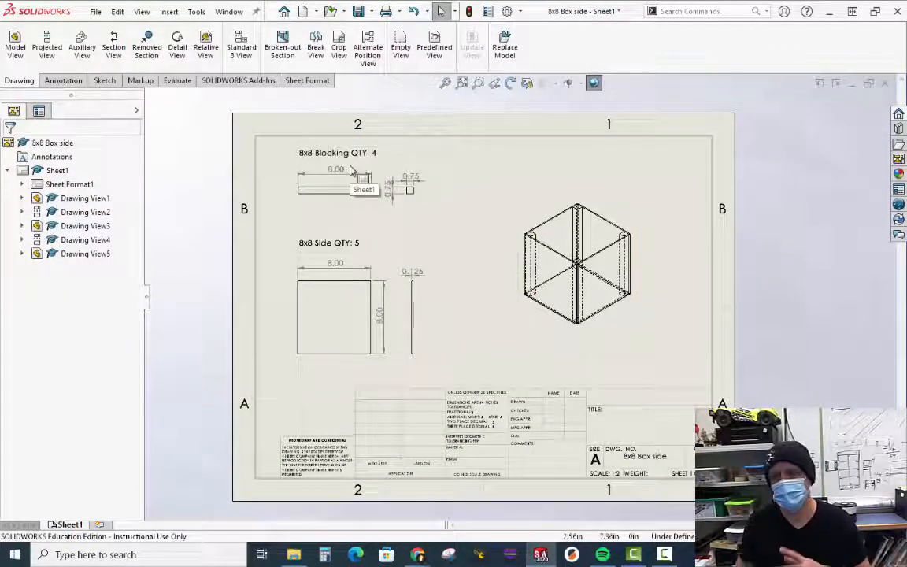
Print one copy of the current sheet on the Rm 134 HP LaserJet M506 printer.
{"action": "left_click", "coordinate": [95, 12]}
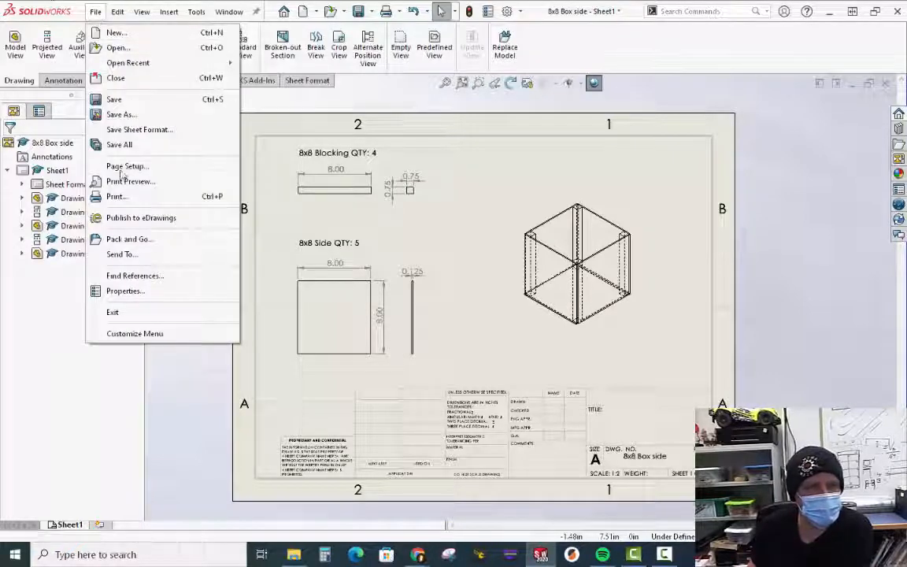
{"action": "left_click", "coordinate": [125, 196]}
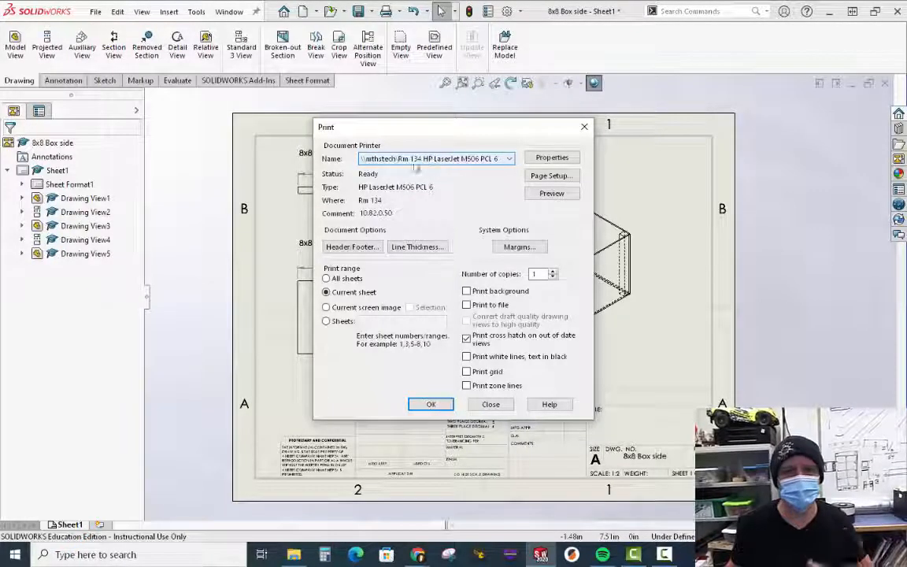
{"action": "left_click", "coordinate": [431, 405]}
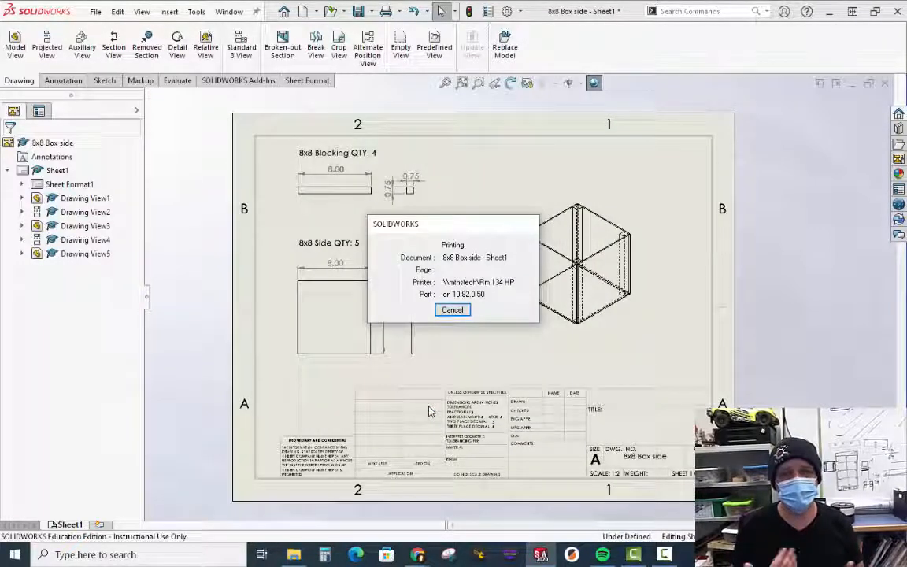